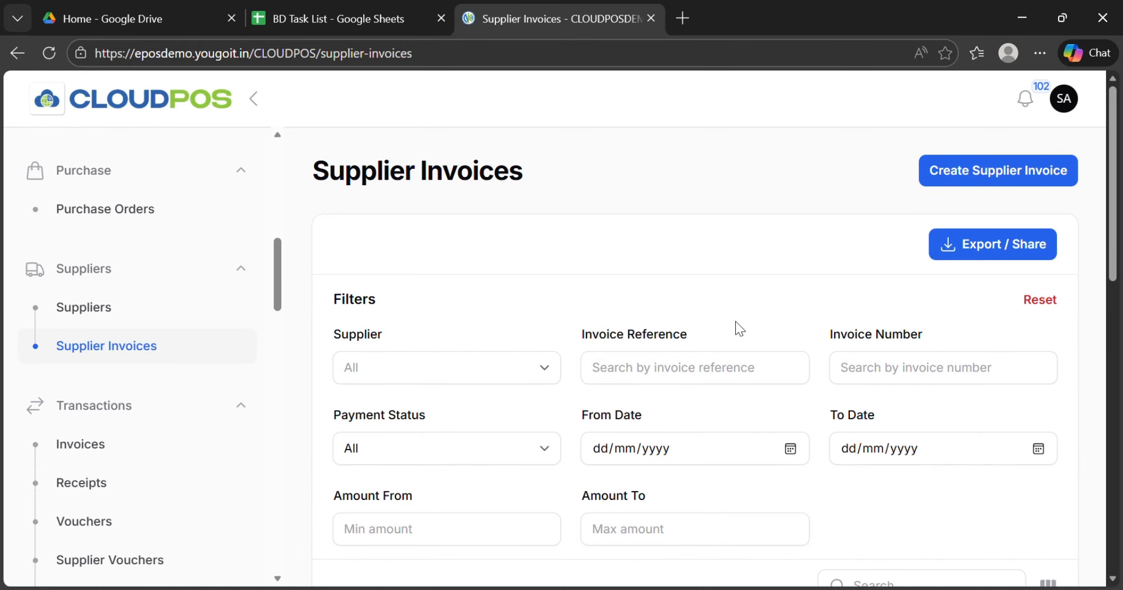
Step: Show the export and share options available for the supplier invoices list
scroll(739, 328, "down", 1)
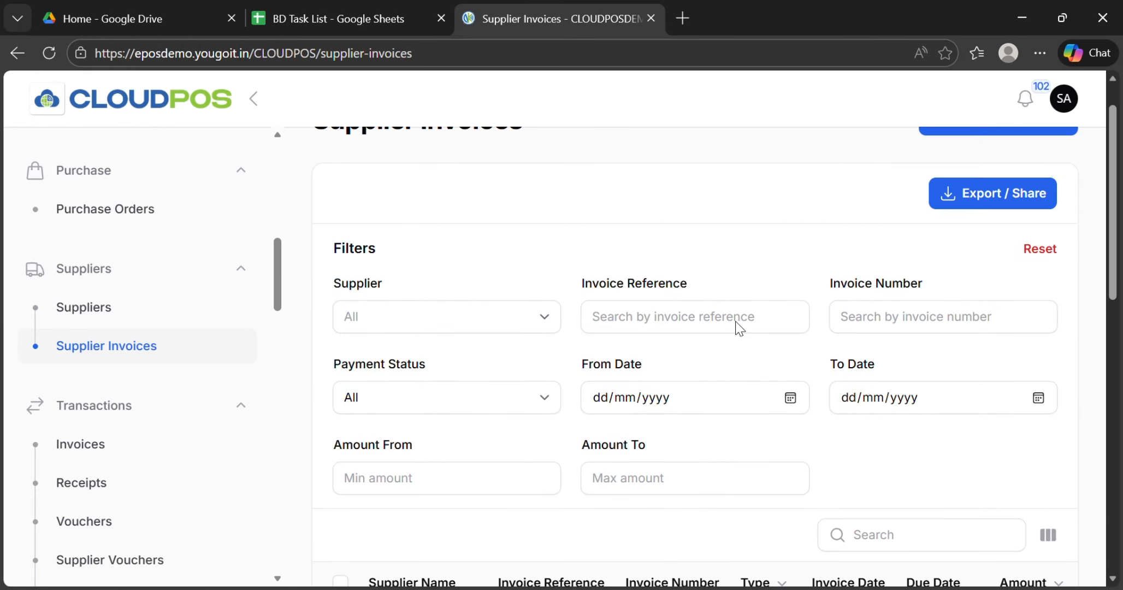
left_click(1019, 211)
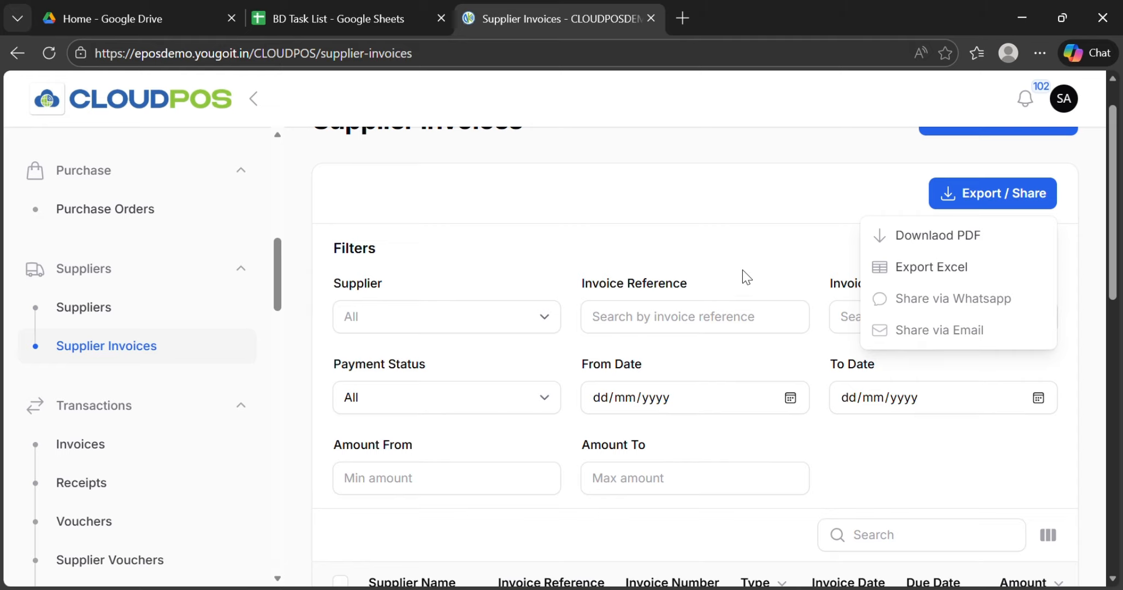
left_click(732, 243)
Step: Examine the supplier invoice records, their columns and the table's search field
scroll(733, 244, "down", 3)
scroll(732, 240, "down", 4)
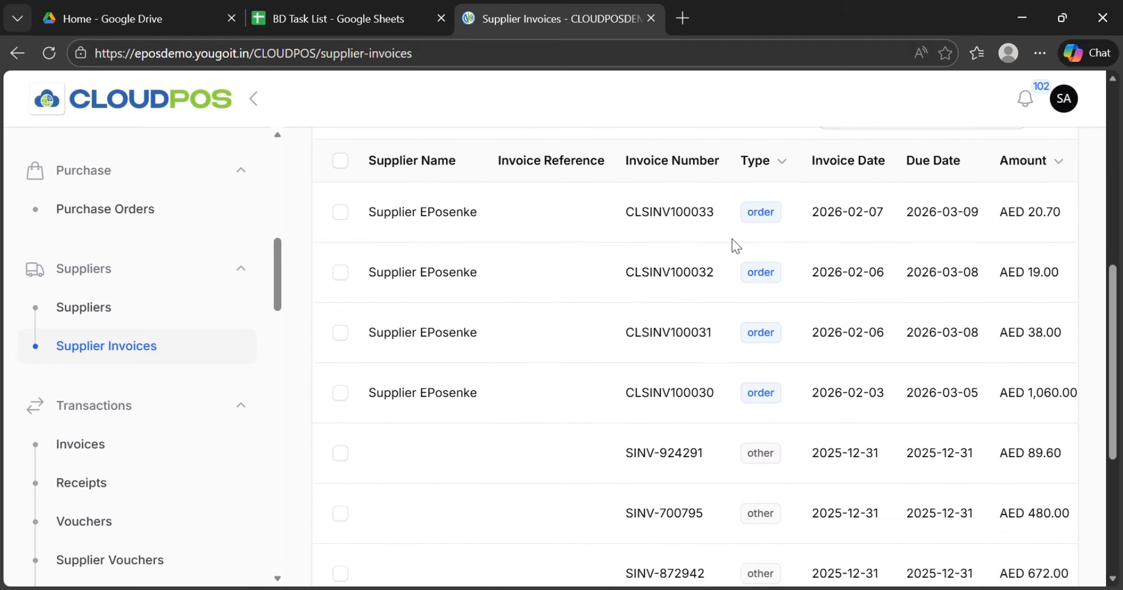
scroll(558, 221, "up", 1)
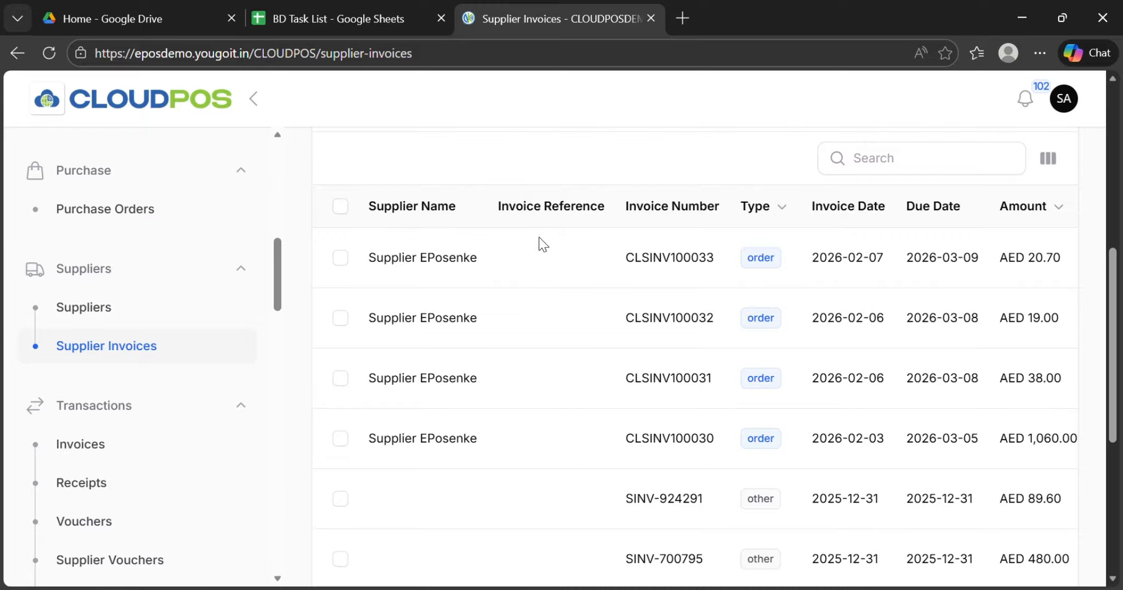
scroll(541, 242, "up", 1)
scroll(541, 243, "down", 3)
scroll(549, 572, "up", 2)
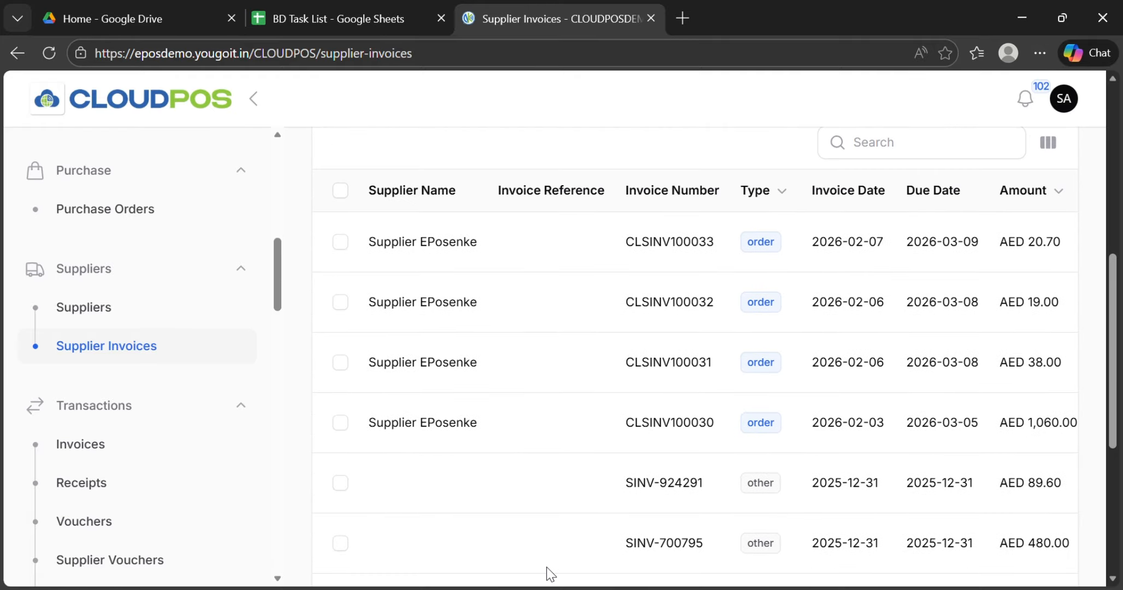
scroll(560, 438, "up", 1)
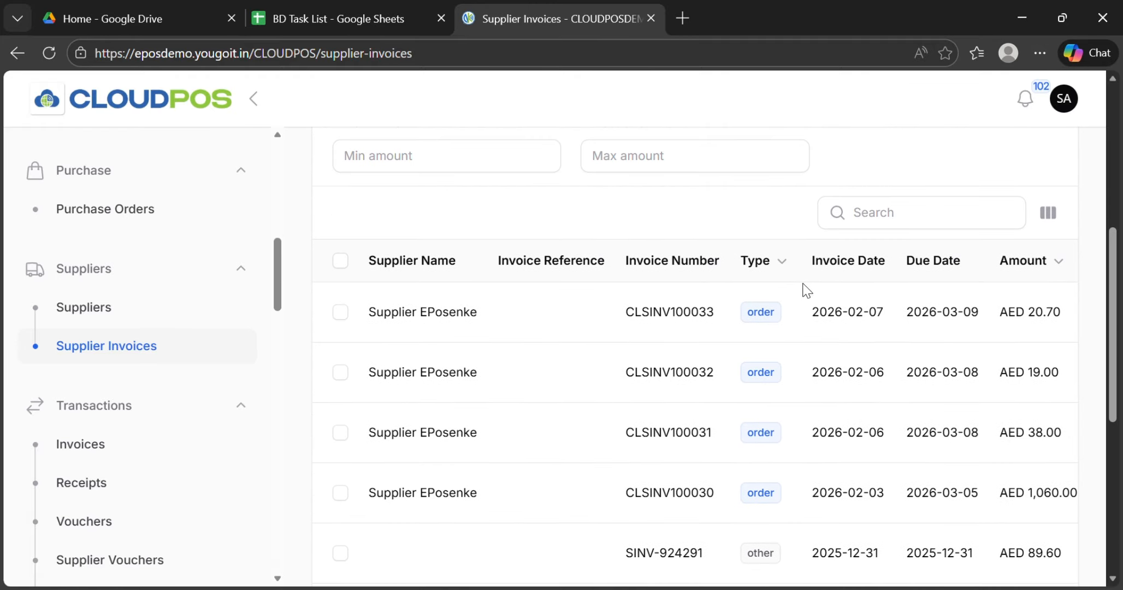
left_click(924, 215)
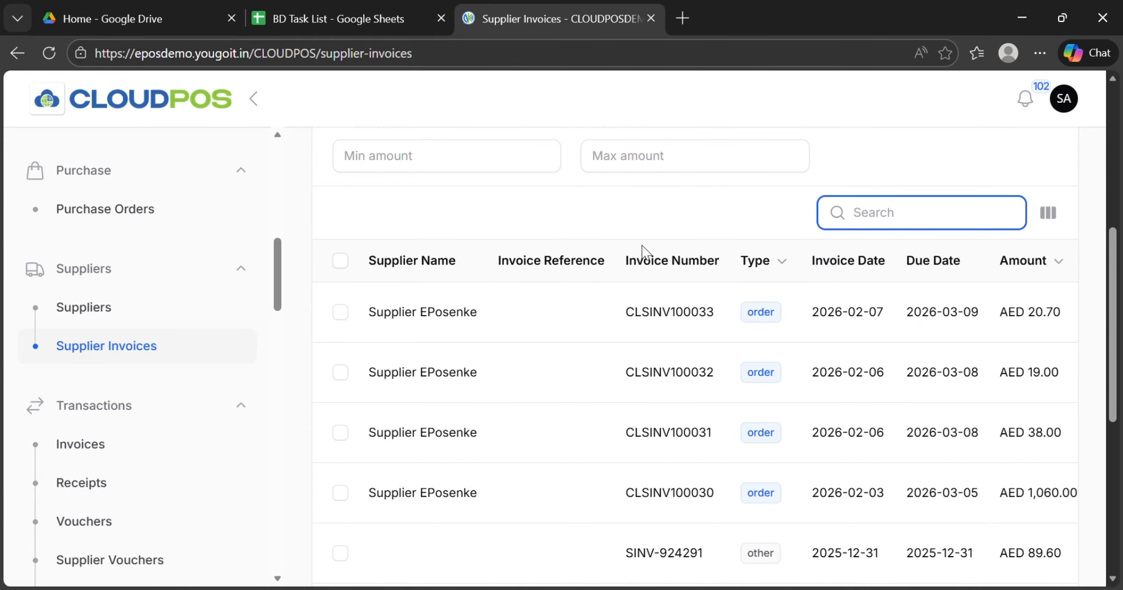
Step: Set the status of the AED 20.70 supplier invoice dated 2026-02-07 to Pending
scroll(692, 406, "right", 5)
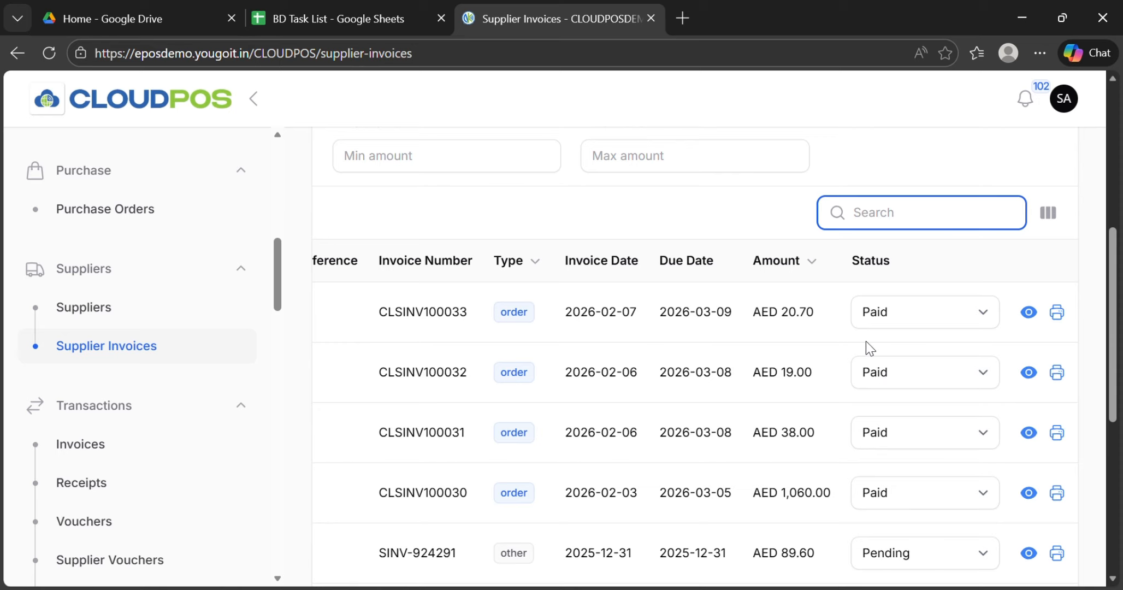
scroll(872, 349, "right", 1)
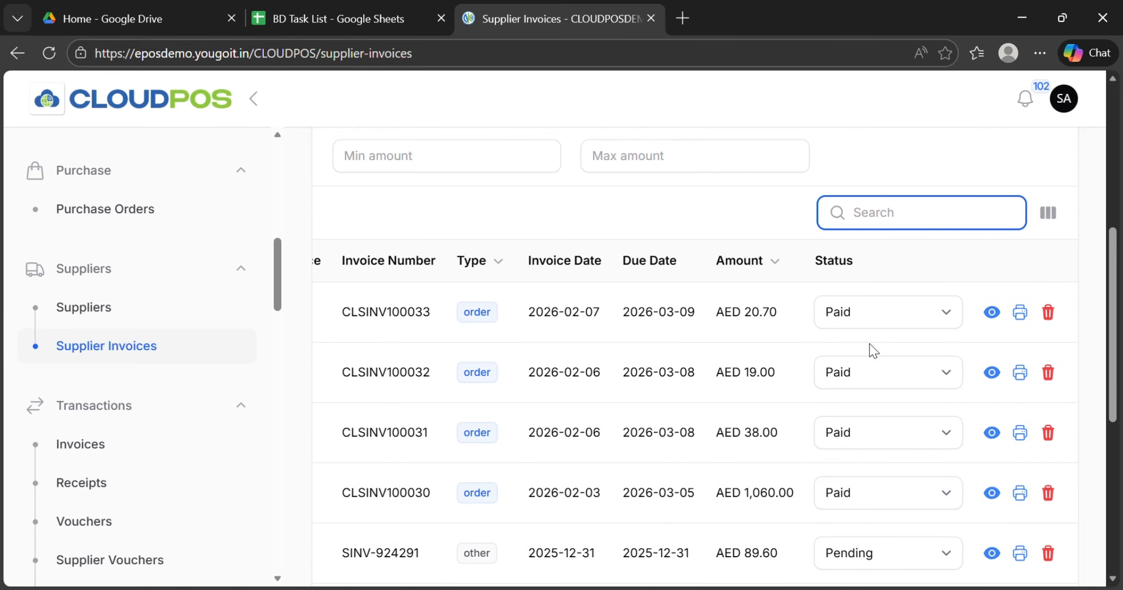
left_click(937, 317)
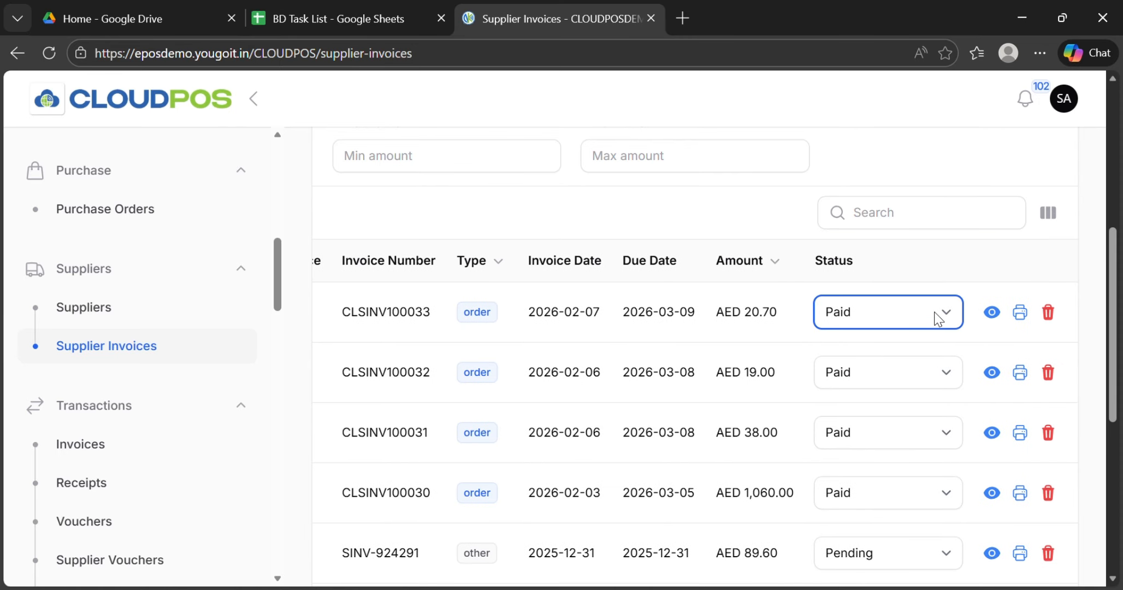
left_click(901, 388)
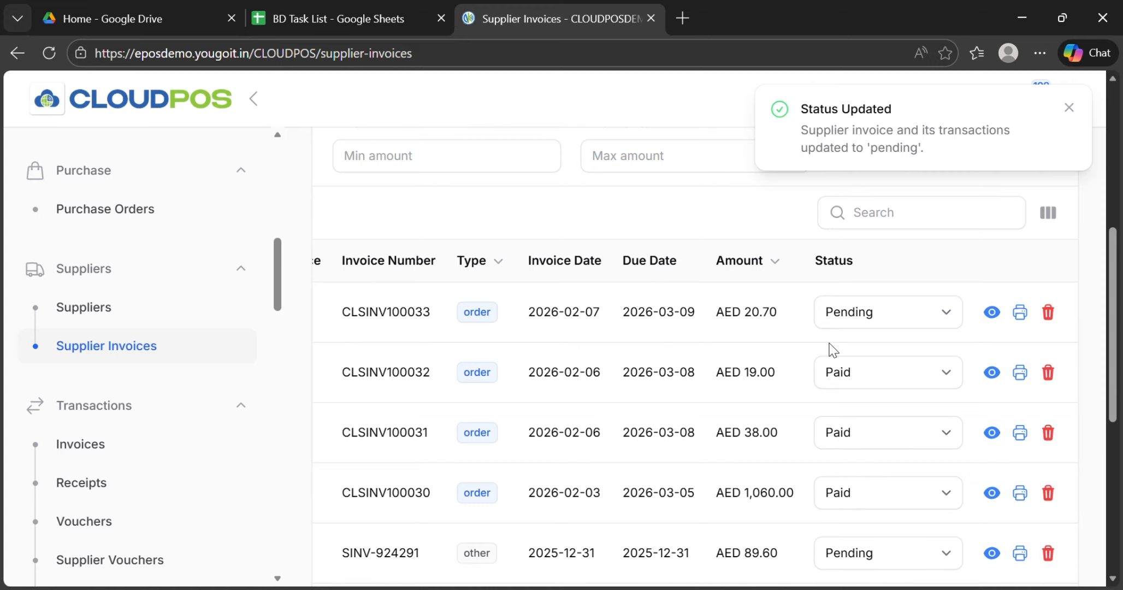
Step: Set the status of the AED 89.60 supplier invoice dated 2025-12-31 to Paid
scroll(831, 350, "down", 1)
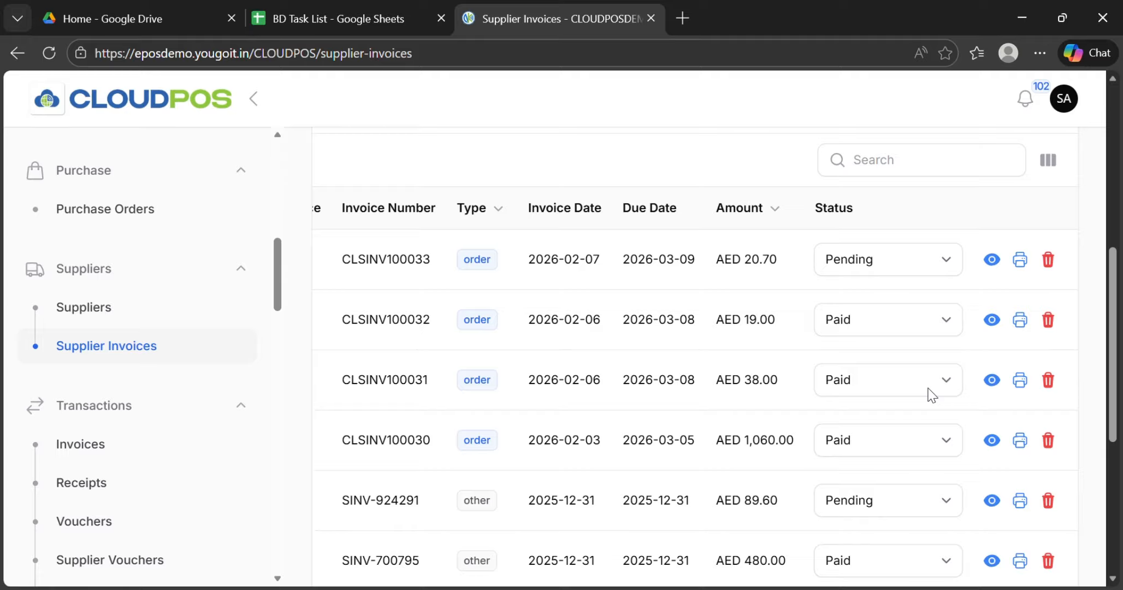
left_click(944, 501)
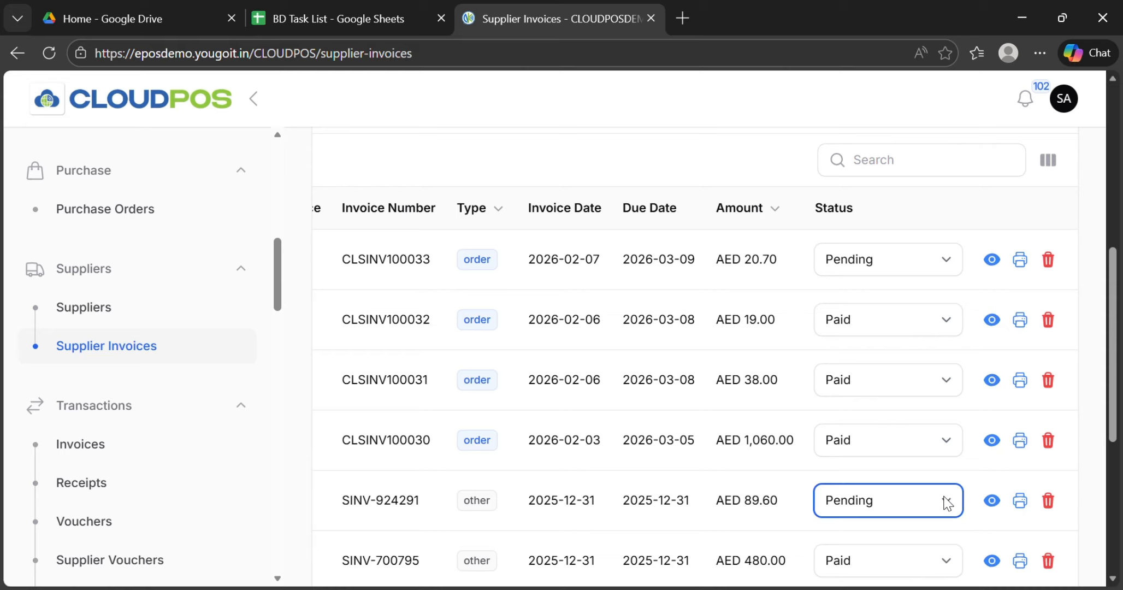
left_click(914, 545)
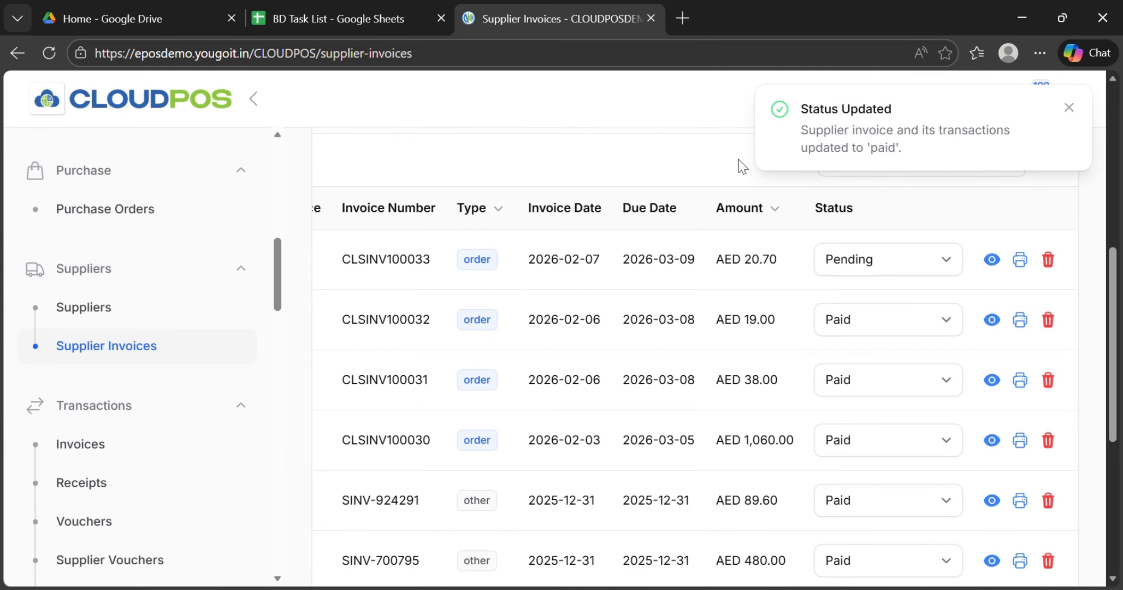
Step: Review the view, print and delete actions of the invoice rows along with the table columns and filters
scroll(894, 429, "down", 2)
scroll(896, 428, "up", 3)
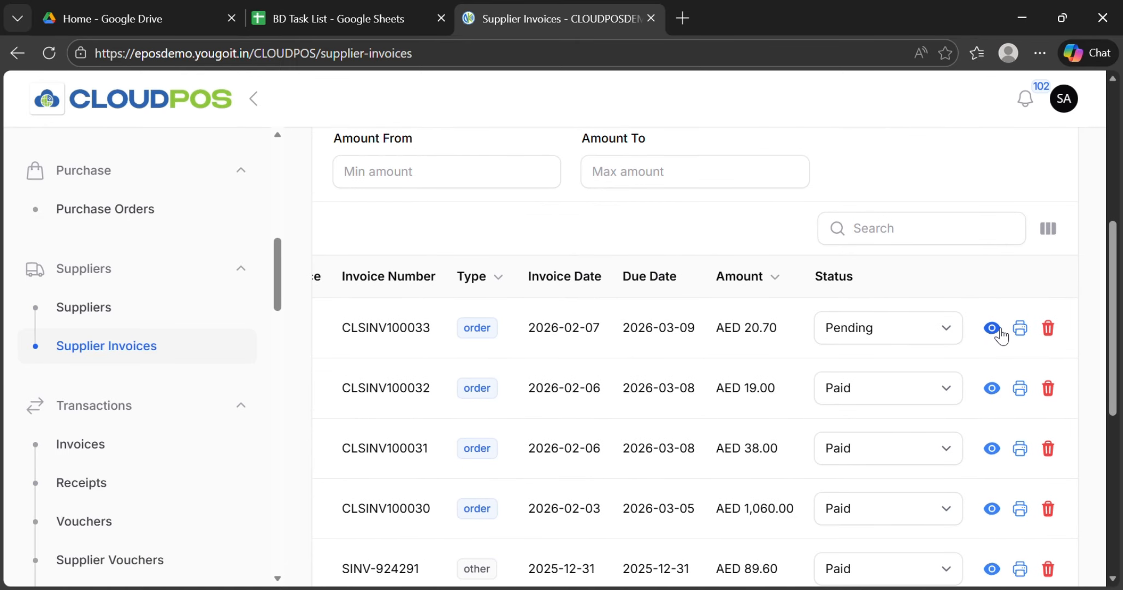
scroll(534, 444, "left", 5)
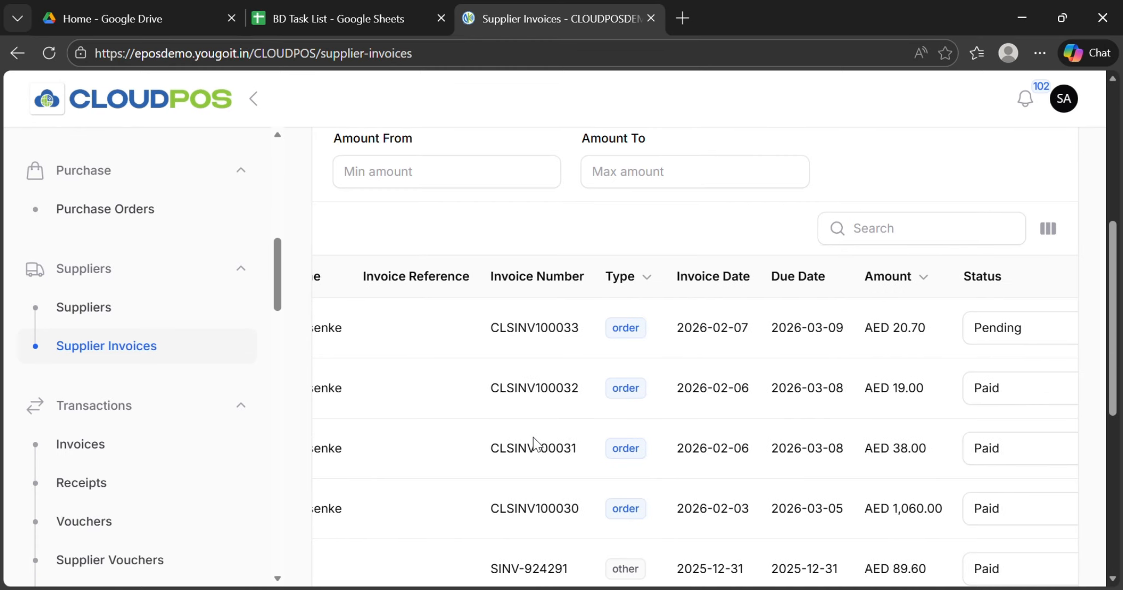
scroll(587, 330, "right", 5)
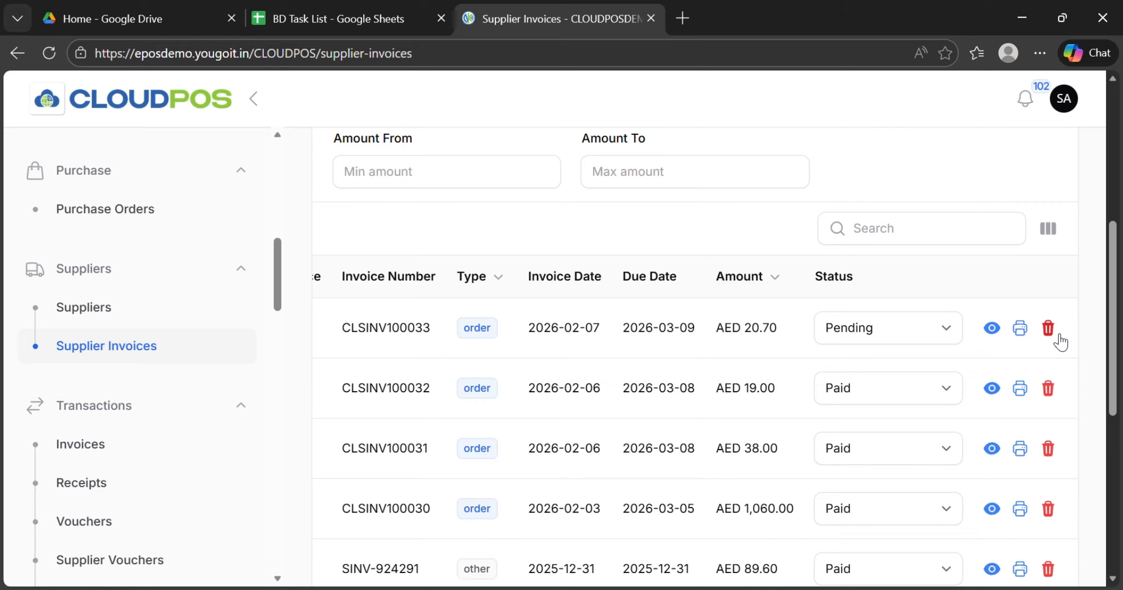
scroll(517, 389, "left", 5)
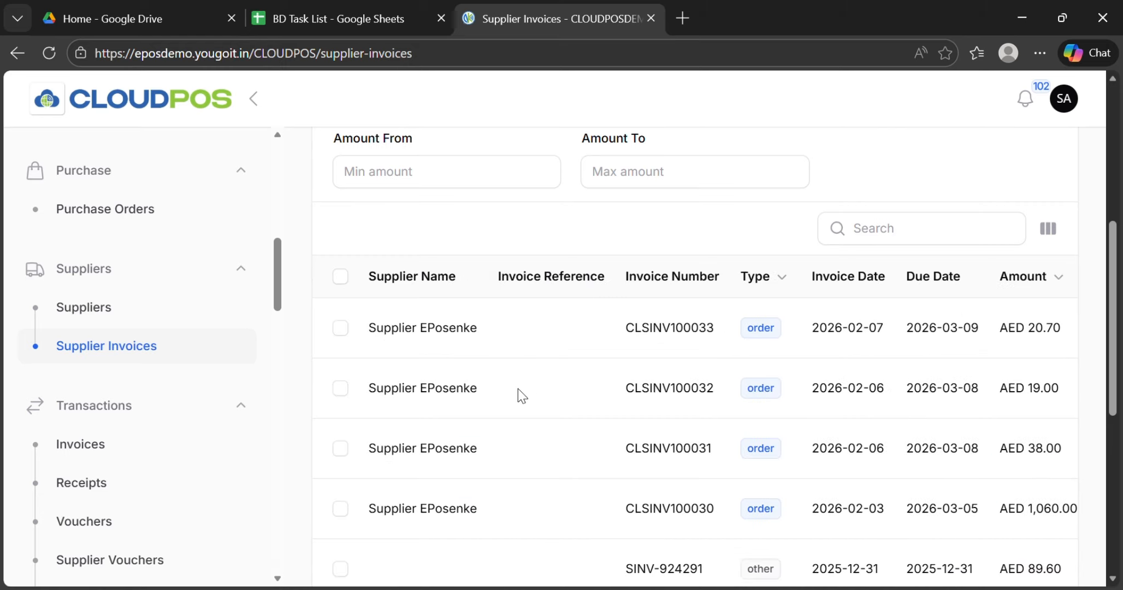
scroll(518, 389, "up", 5)
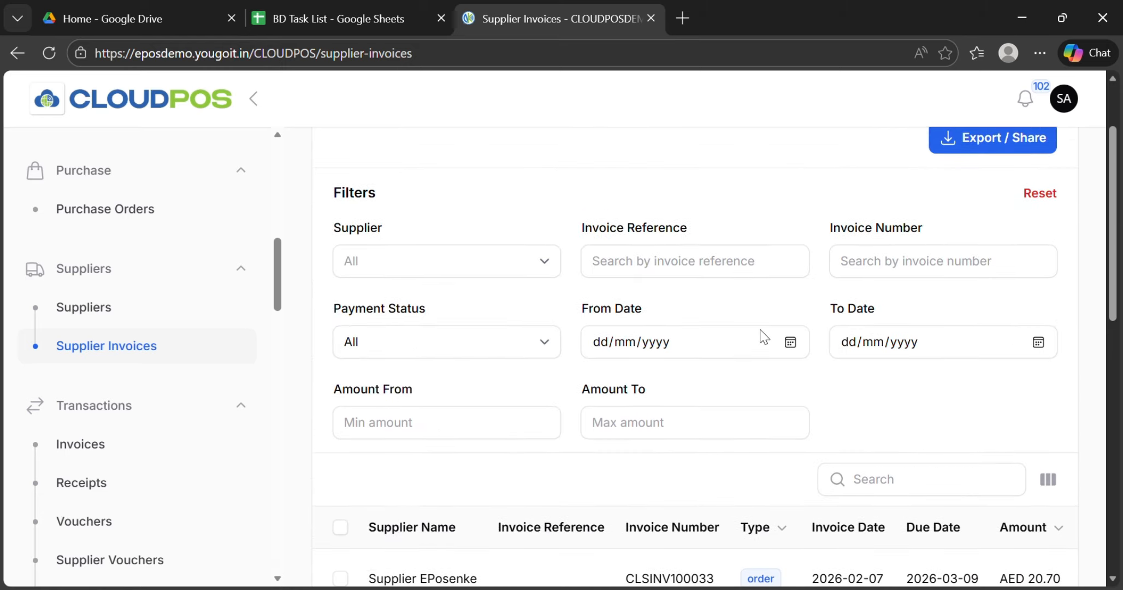
scroll(750, 159, "up", 2)
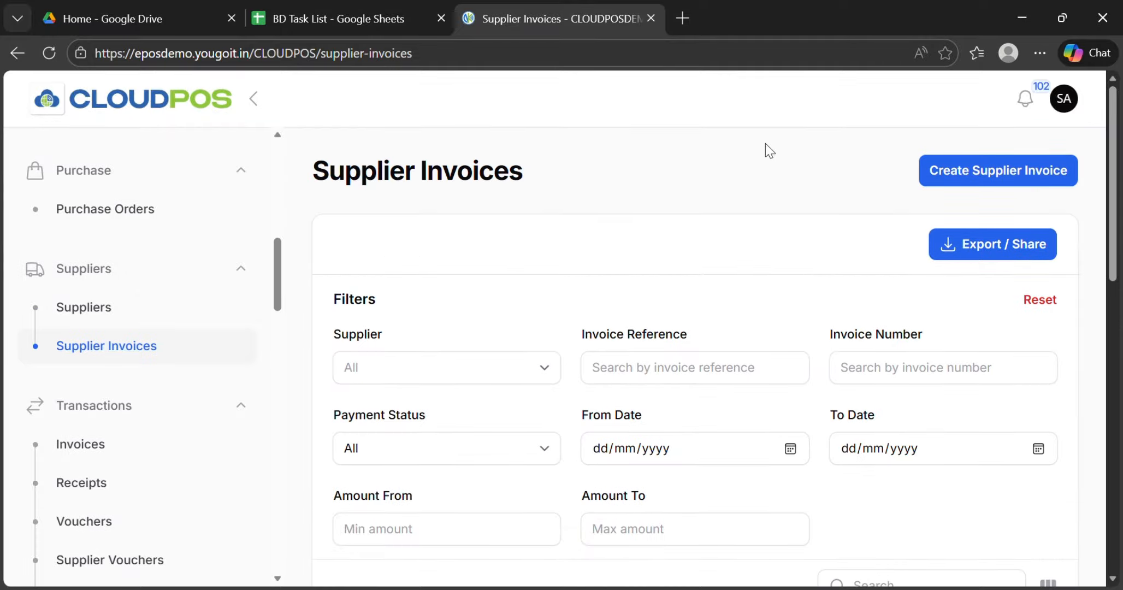
Step: Start a new supplier invoice and enter "Electronics - Adapters and wires" as its invoice reference
left_click(975, 173)
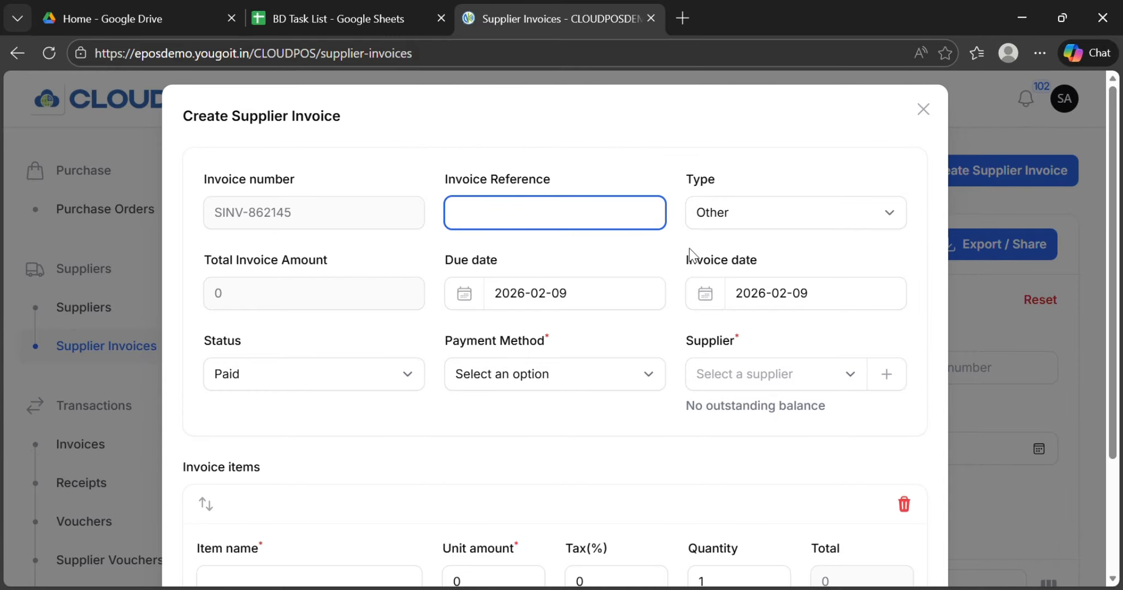
key("Tab")
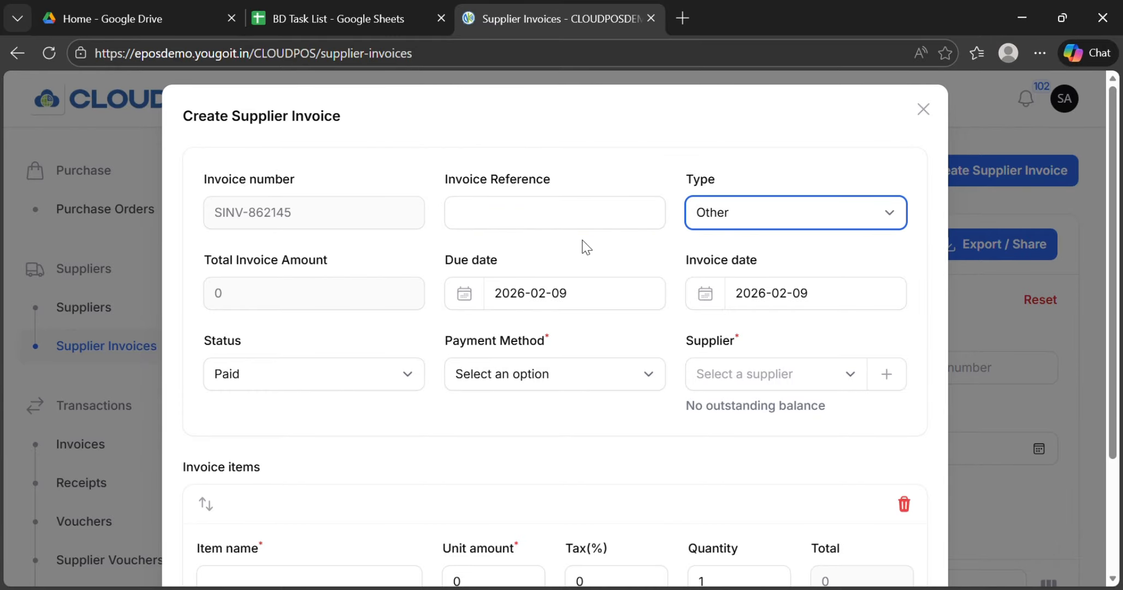
left_click(598, 233)
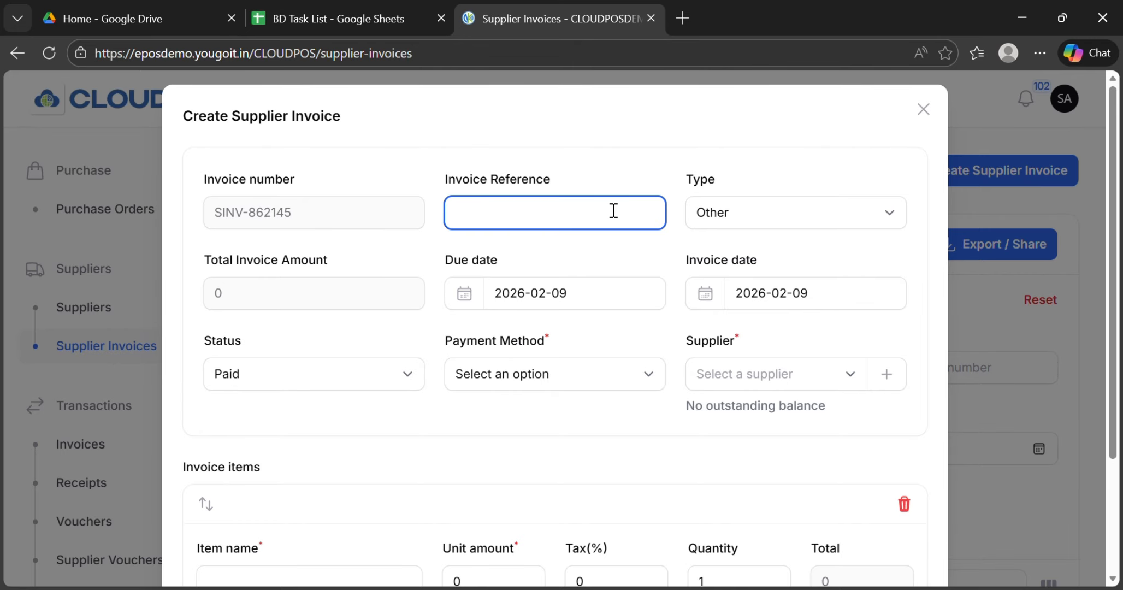
type("Electronics")
type("- PHon")
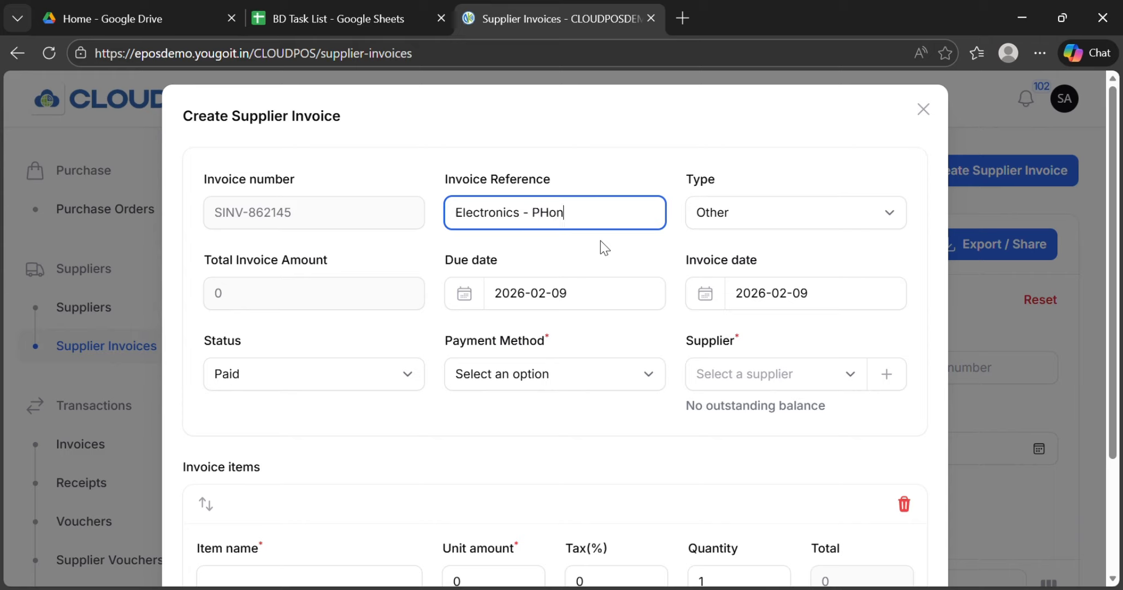
key("BackSpace")
key("BackSpace")
key("BackSpace")
key("BackSpace")
type("Adapters and ")
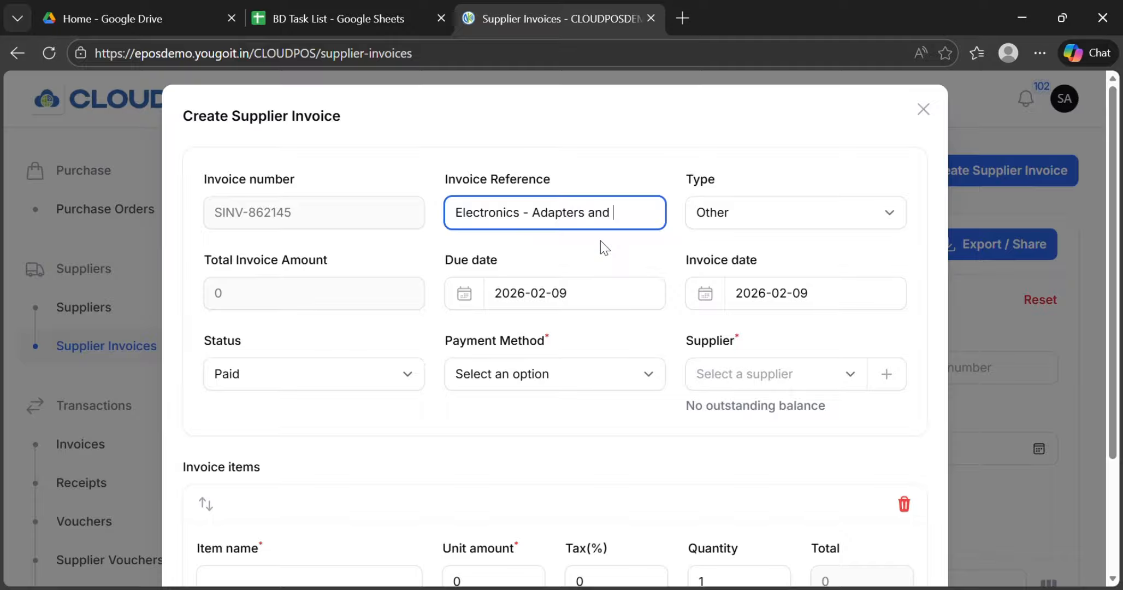
type("wires")
Step: Set the new invoice's type to Order and its due date to 2026-02-26
left_click(724, 223)
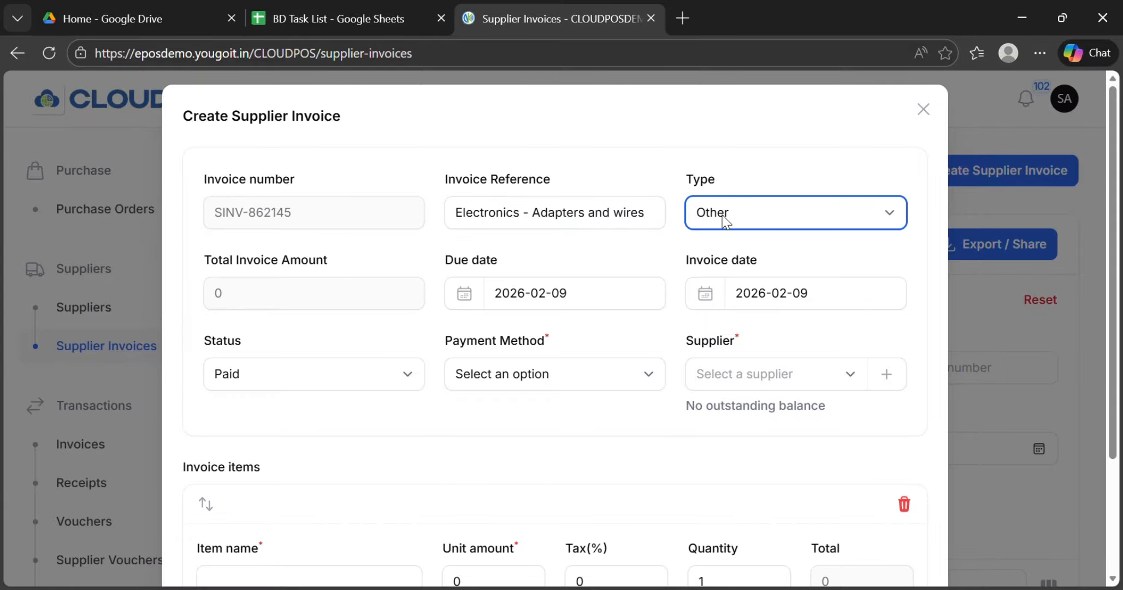
left_click(741, 264)
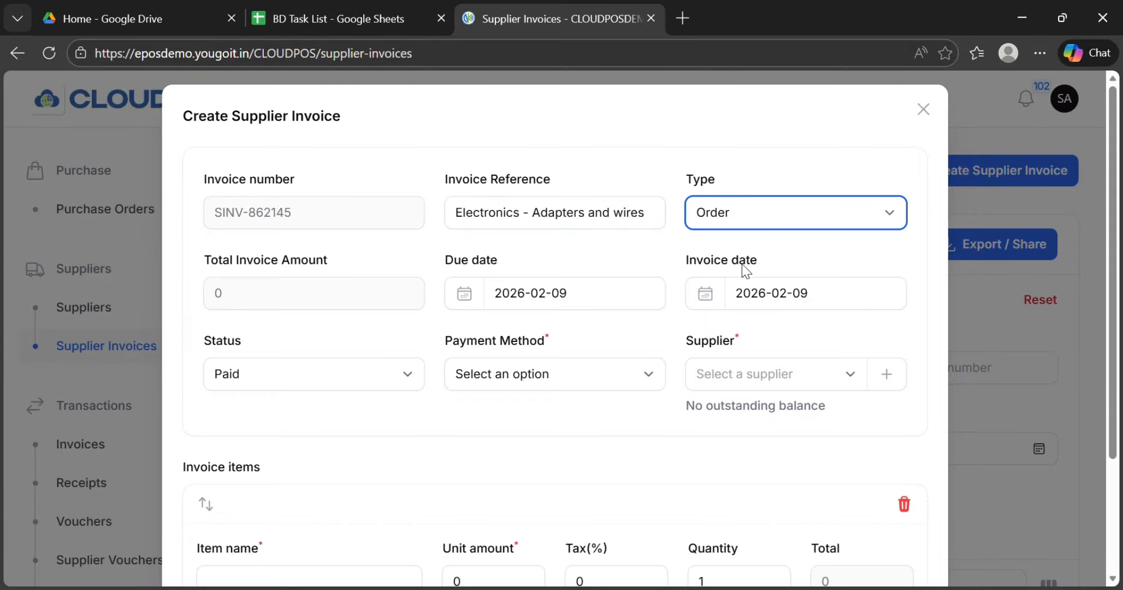
left_click(291, 286)
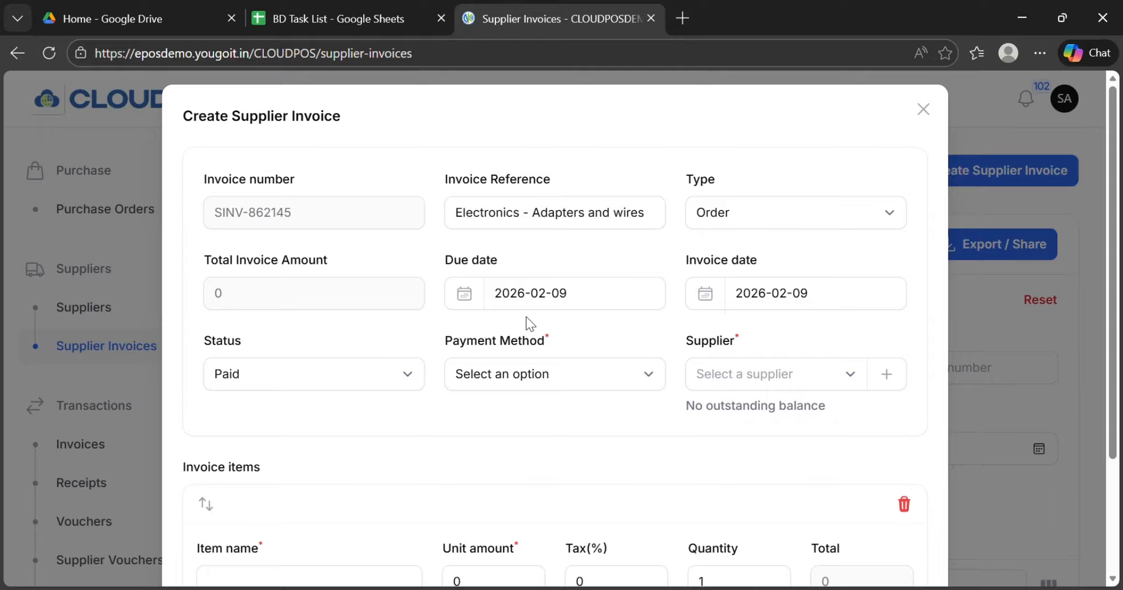
left_click(516, 300)
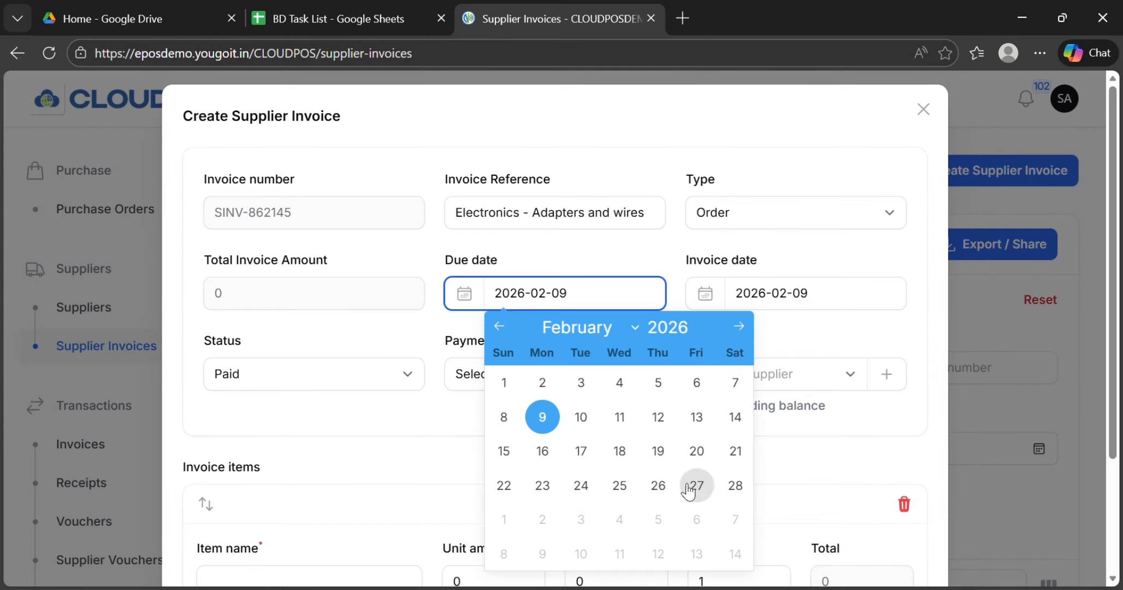
left_click(658, 485)
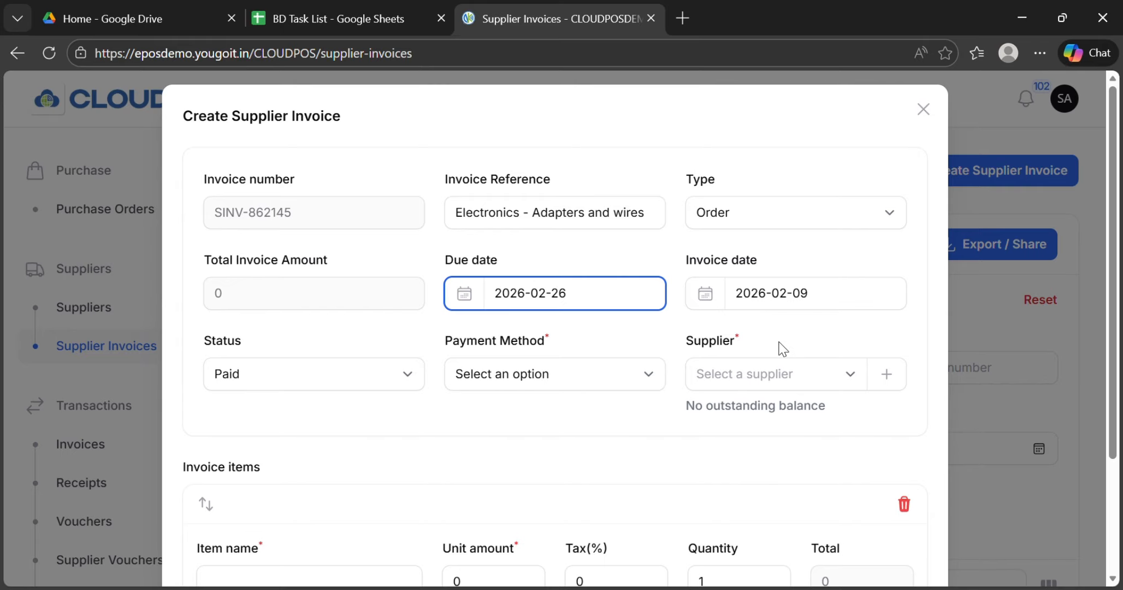
Step: Switch the new invoice's status to Pending and back to Paid, and look at the payment method options
scroll(781, 350, "down", 3)
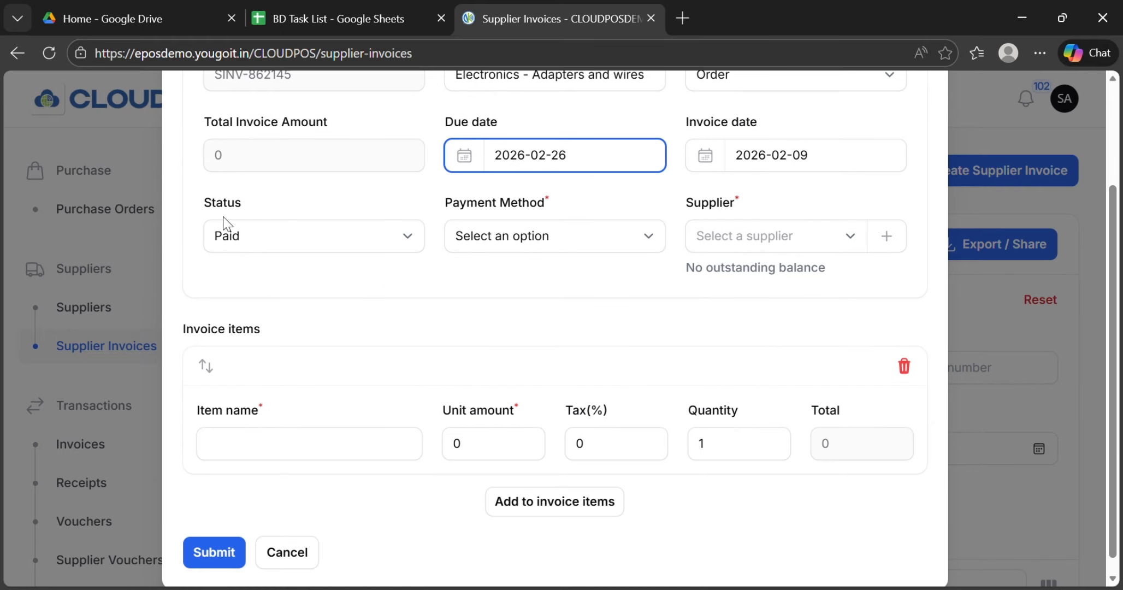
left_click(370, 246)
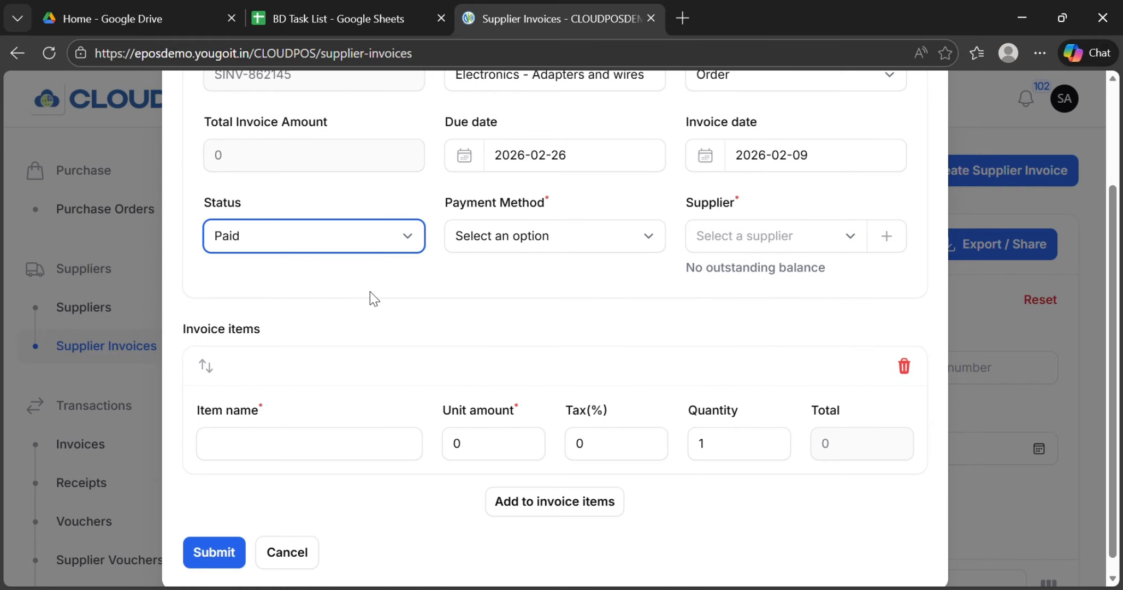
left_click(370, 306)
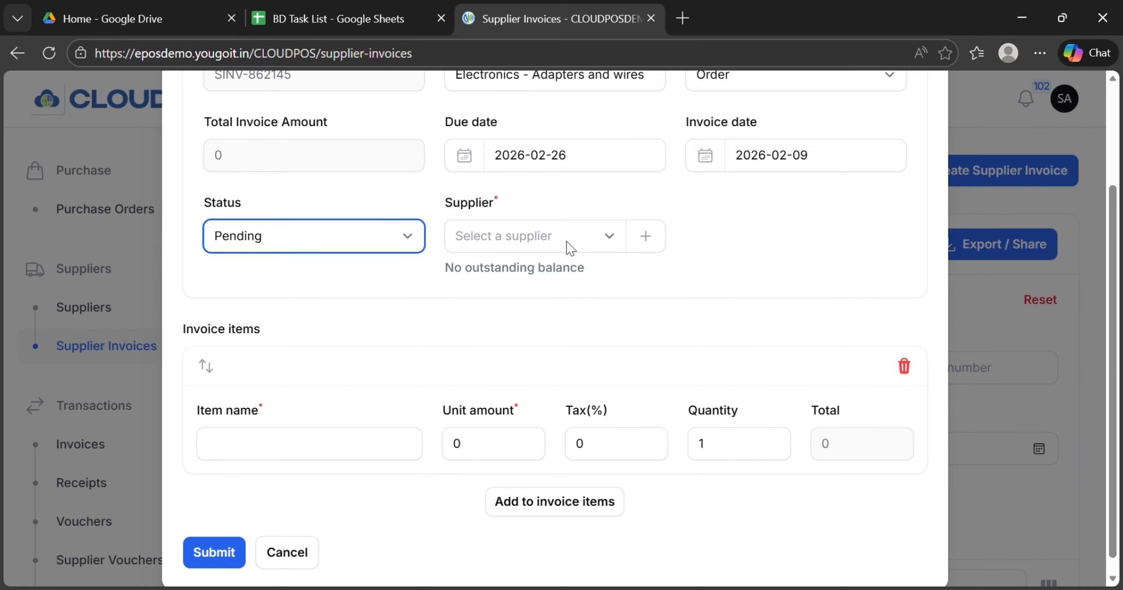
left_click(610, 239)
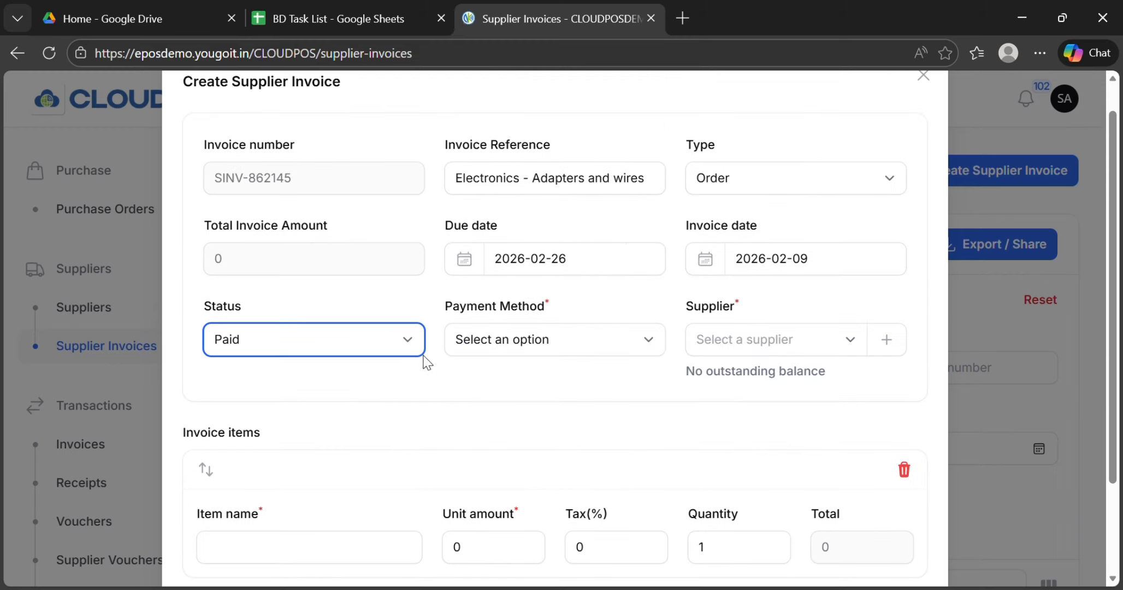
left_click(495, 383)
left_click(614, 354)
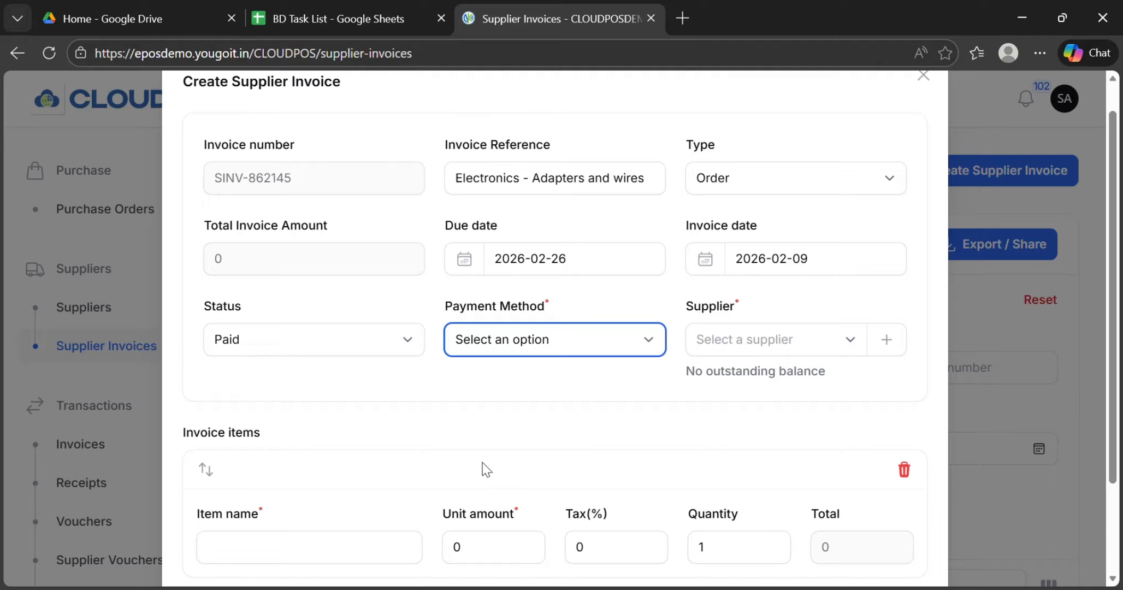
left_click(392, 394)
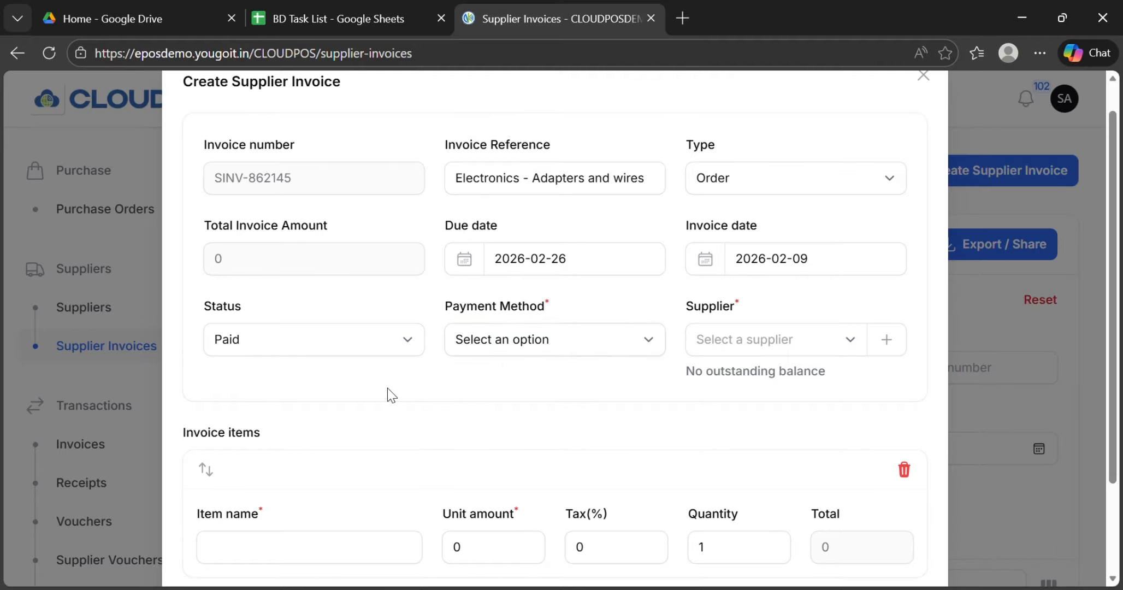
Step: Set the new invoice's status to Pending and select the supplier listed directly above the two identical entries
left_click(393, 344)
left_click(387, 422)
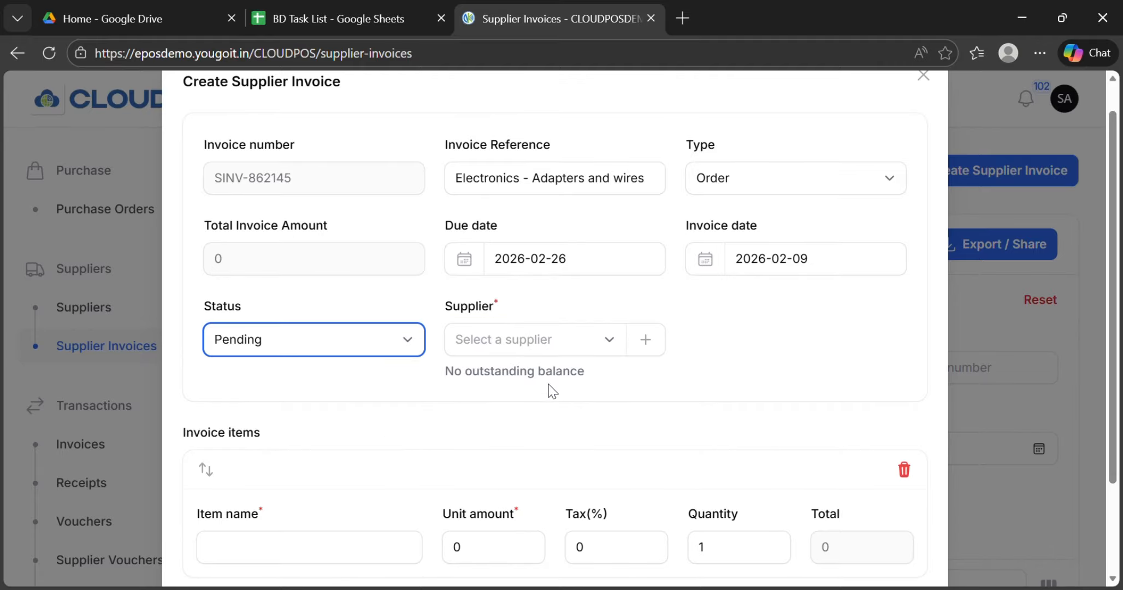
left_click(610, 347)
scroll(532, 532, "down", 2)
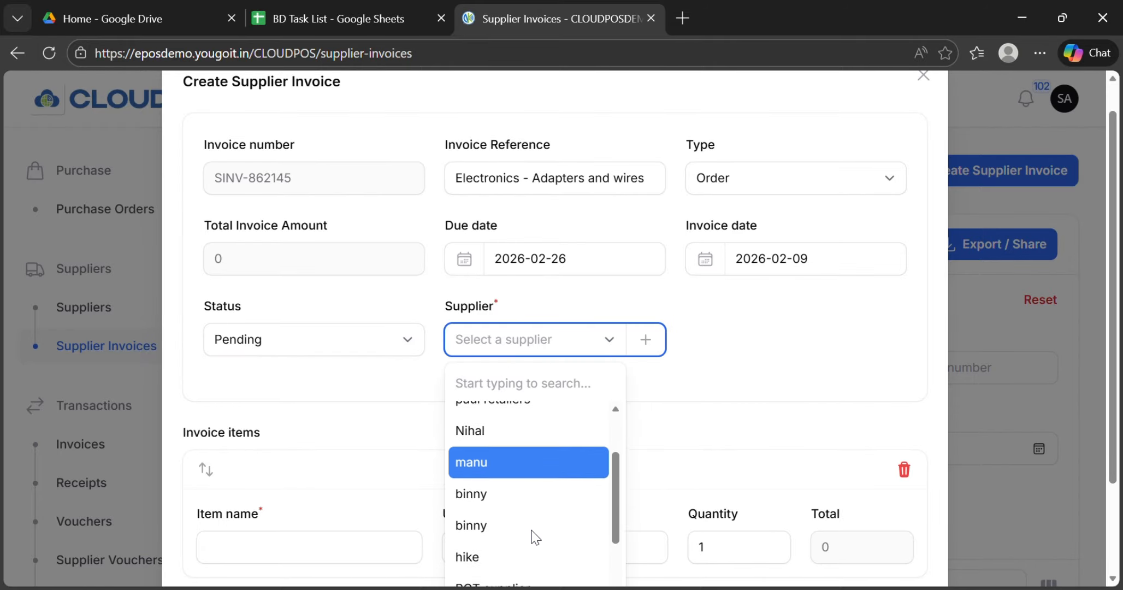
scroll(534, 534, "up", 2)
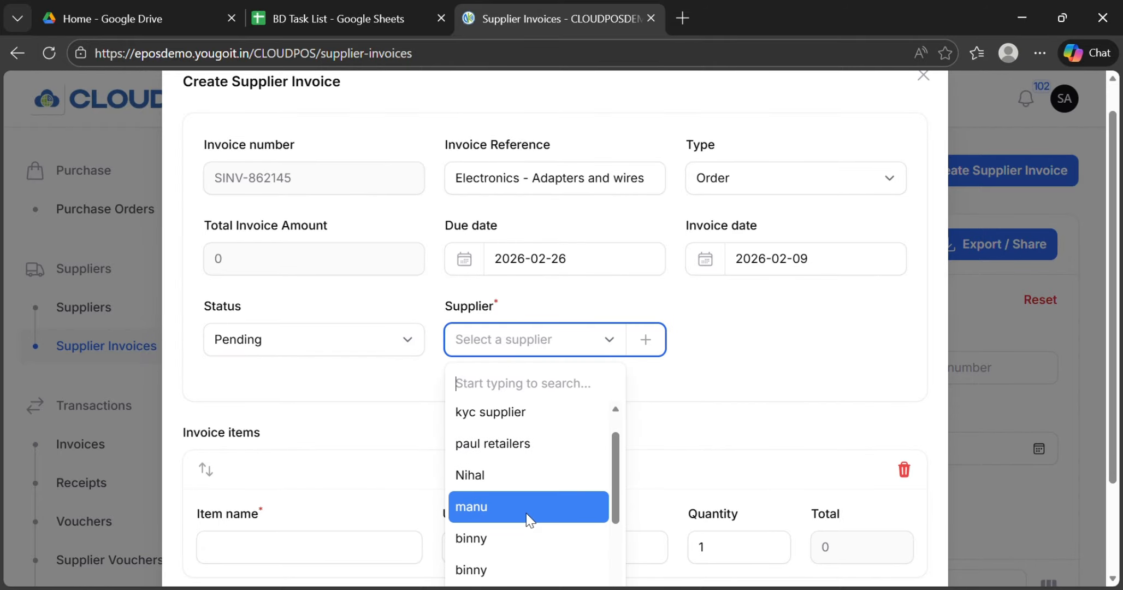
left_click(526, 506)
Step: Add the items Iphone Adapter (2500, 12% tax, quantity 100) and Iphone wire (899, 9% tax, quantity 100), and submit the invoice
scroll(648, 387, "down", 2)
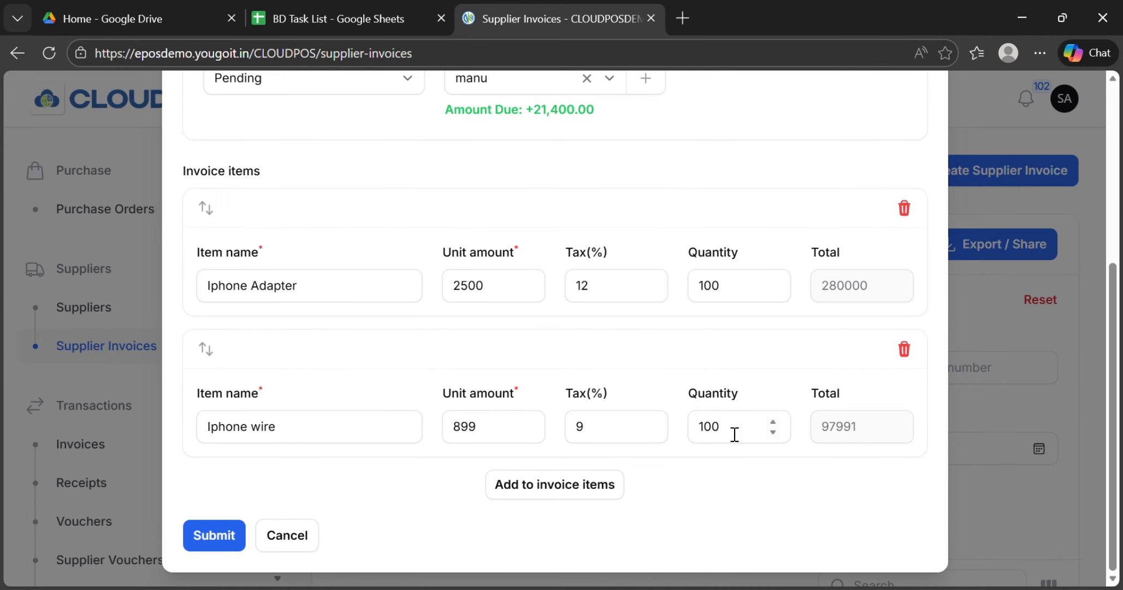
left_click(228, 535)
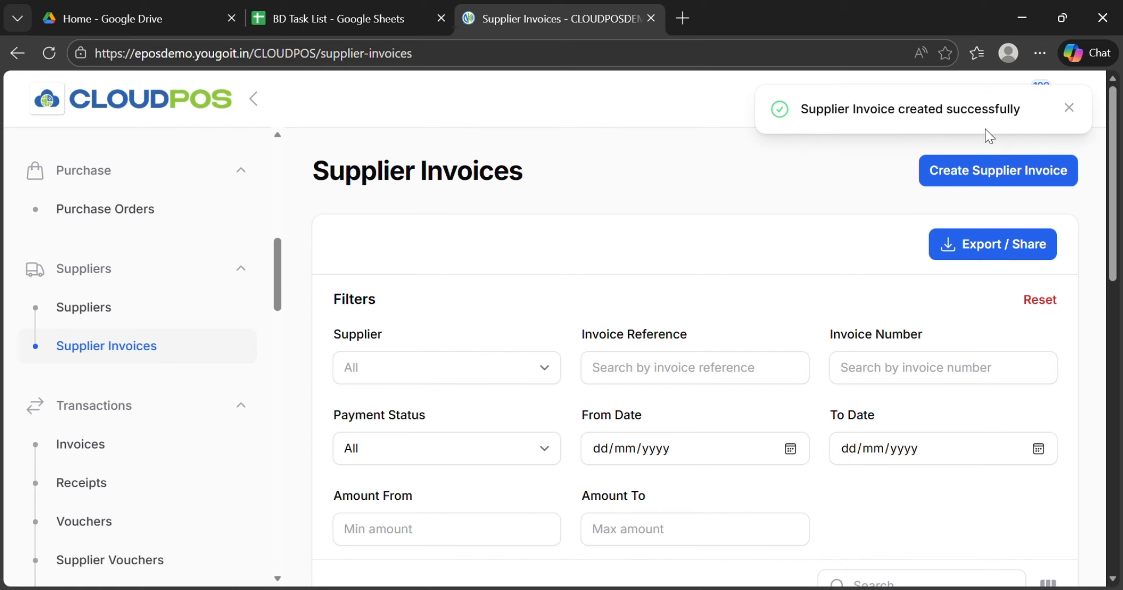
Step: Review the newly created invoice's row in the table, from supplier name and invoice reference across to amount and status
scroll(772, 232, "down", 4)
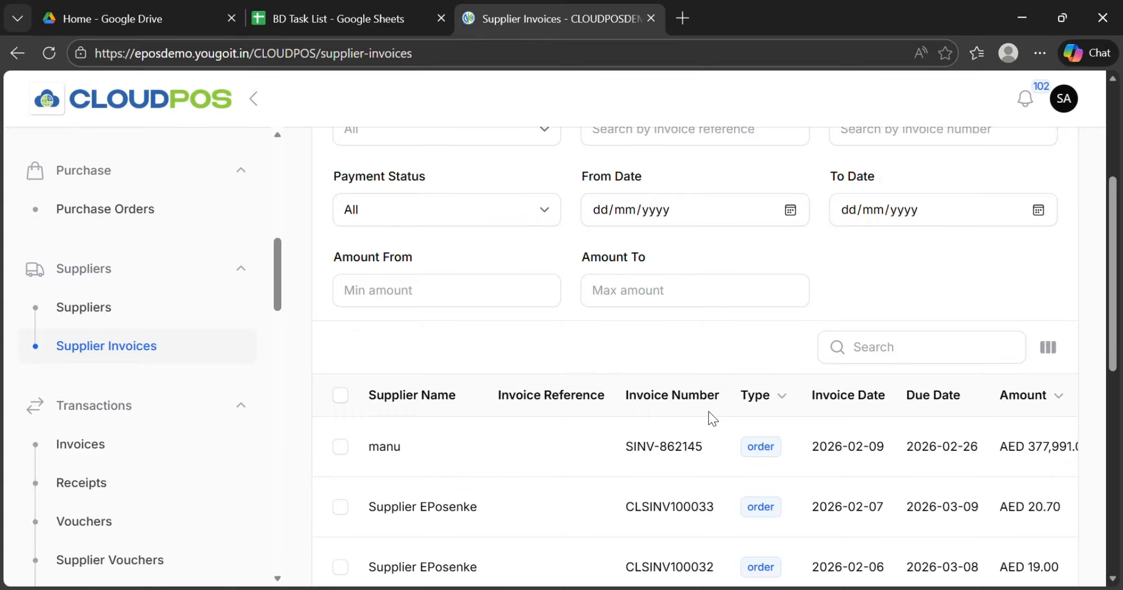
scroll(734, 437, "right", 3)
scroll(732, 437, "right", 2)
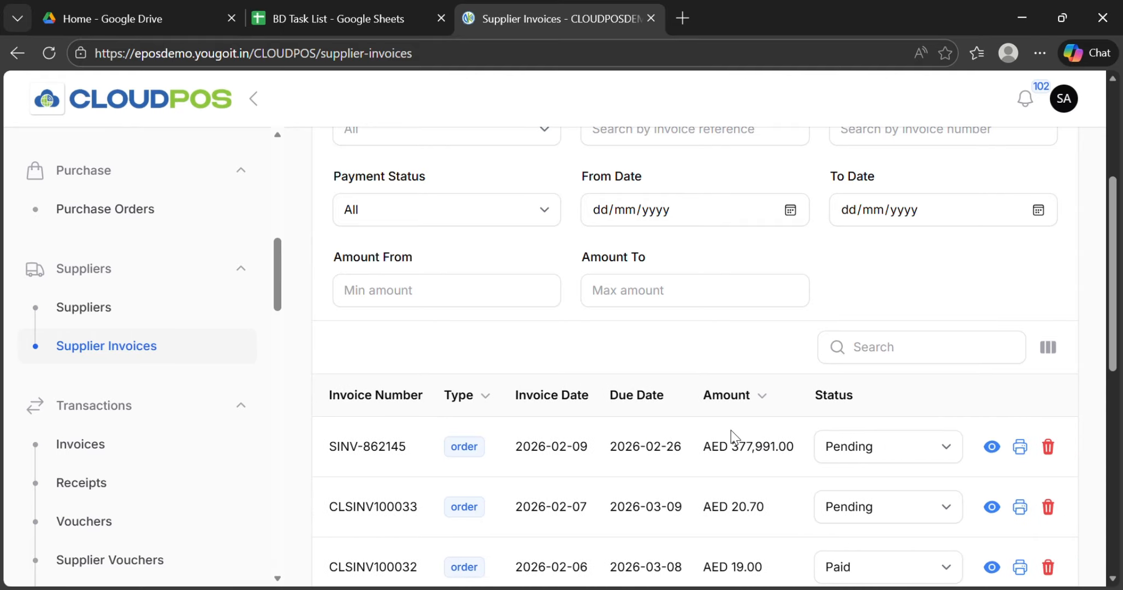
scroll(731, 435, "left", 5)
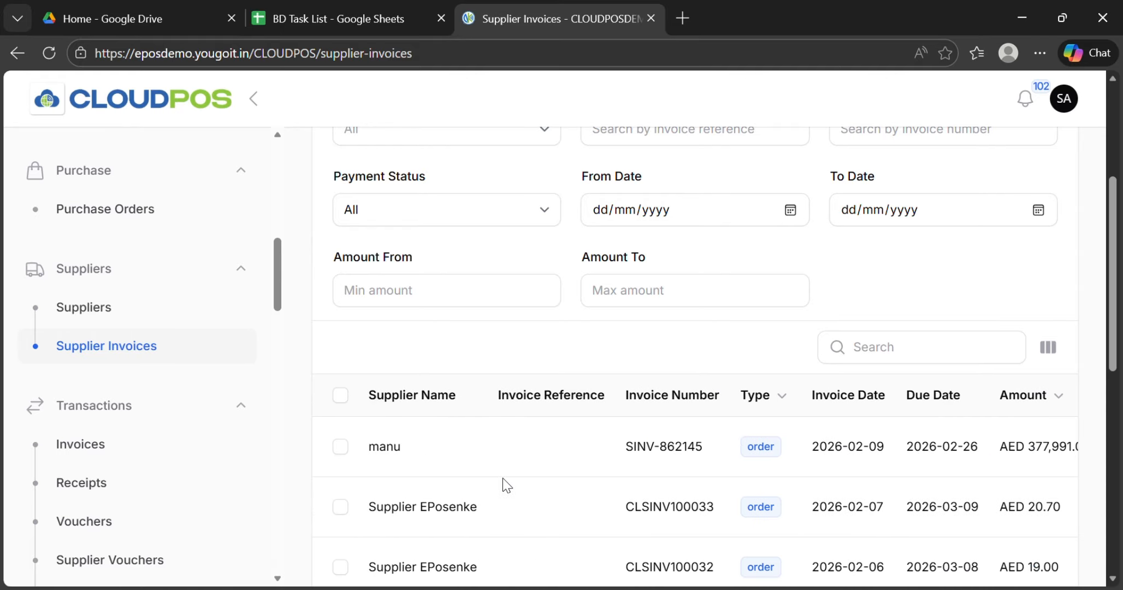
scroll(541, 436, "right", 1)
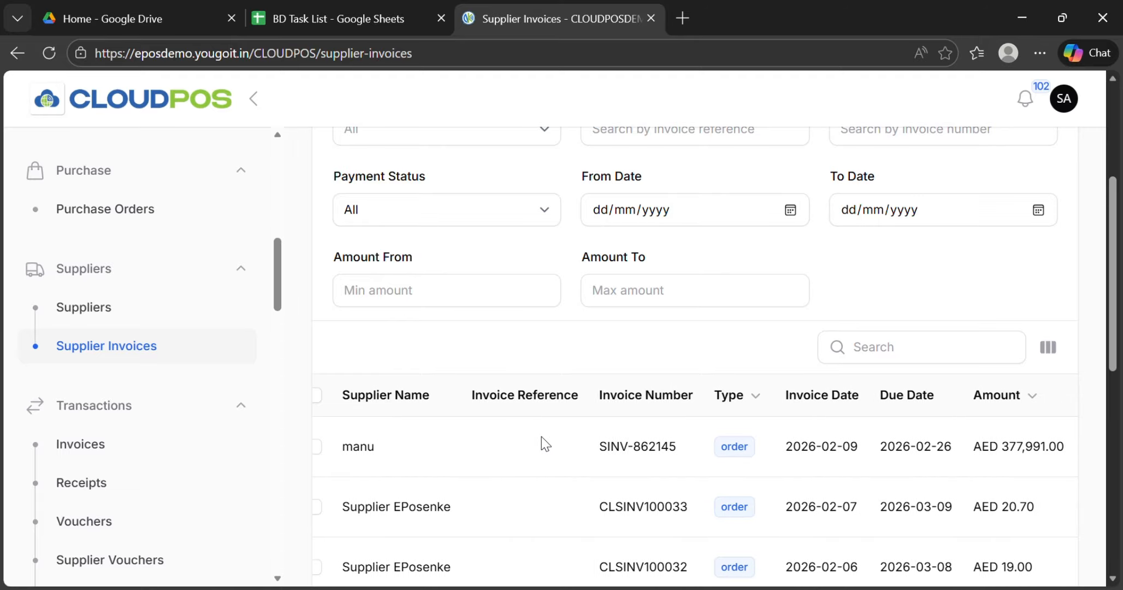
scroll(541, 435, "left", 1)
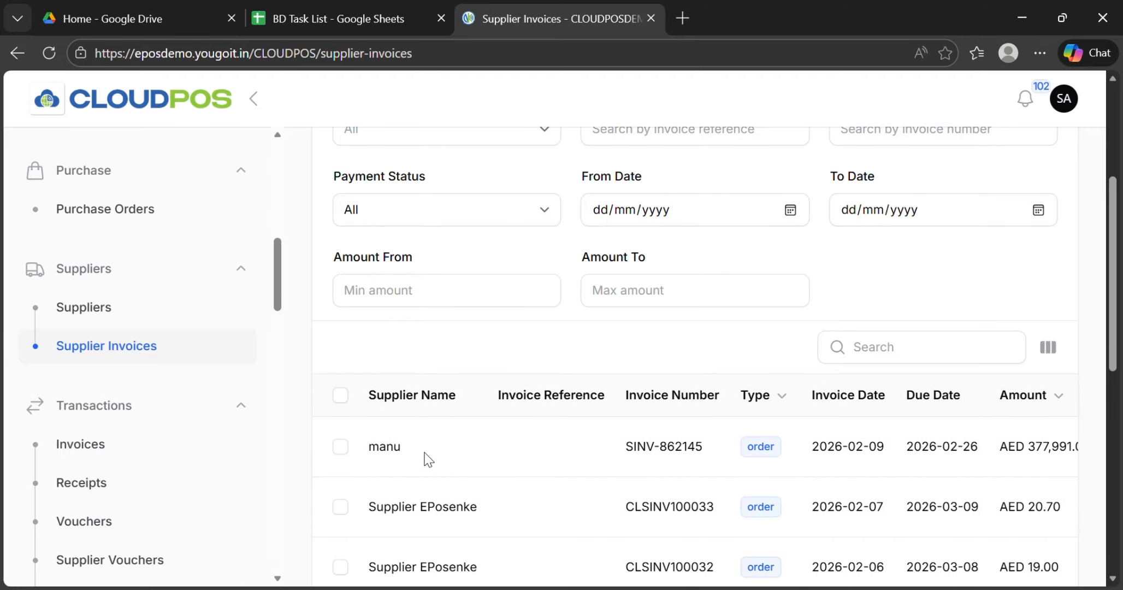
scroll(426, 456, "right", 3)
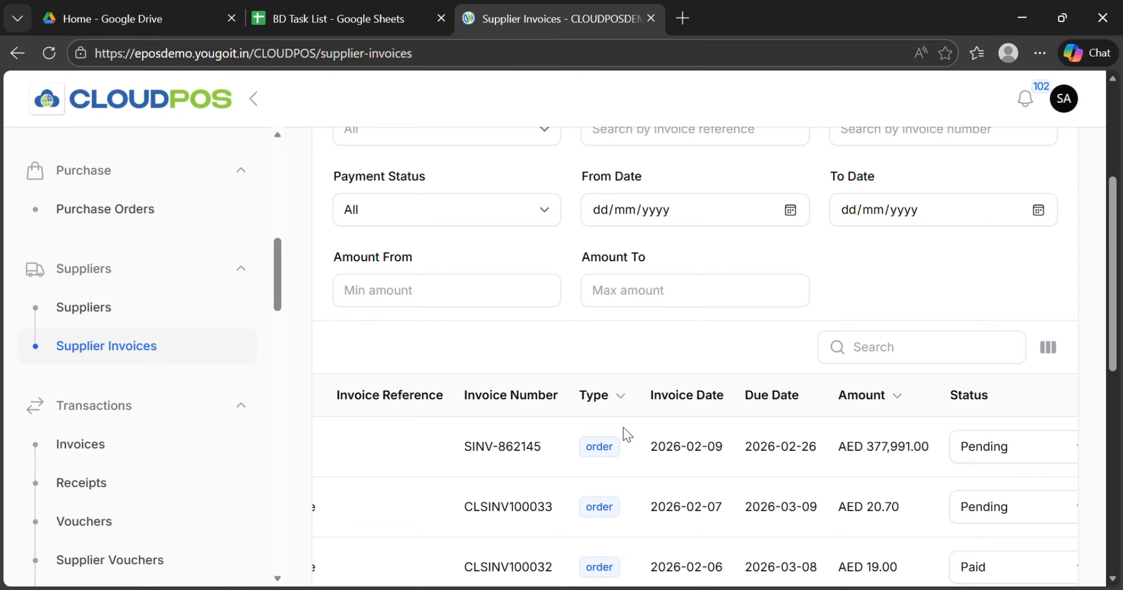
scroll(603, 458, "right", 1)
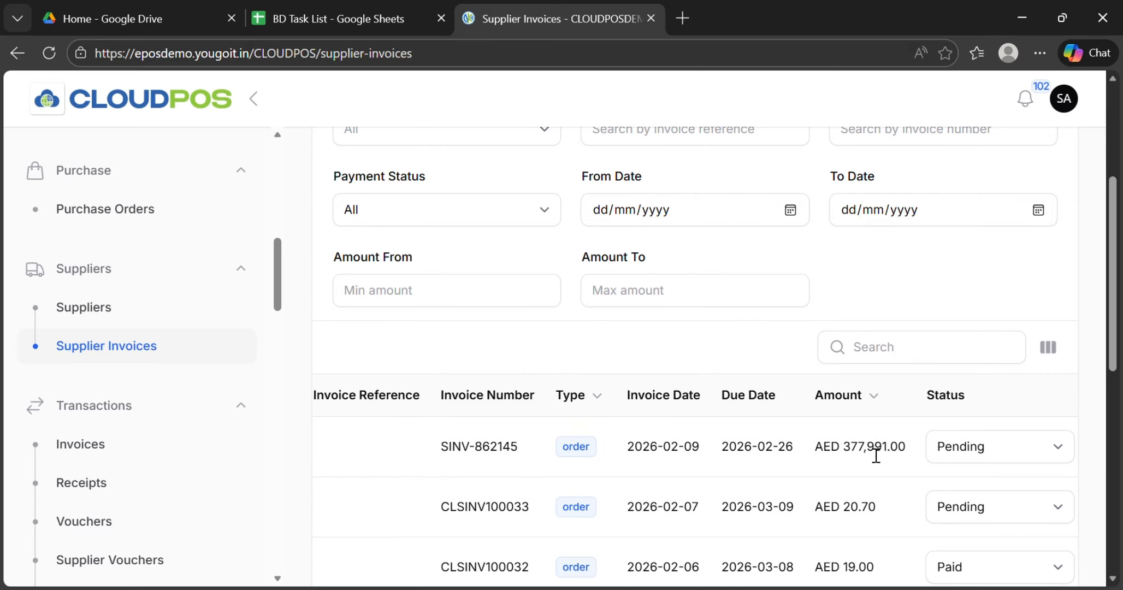
Step: Change the payment status of the newly created supplier invoice to Paid in the invoice table
scroll(876, 455, "right", 3)
scroll(875, 455, "right", 1)
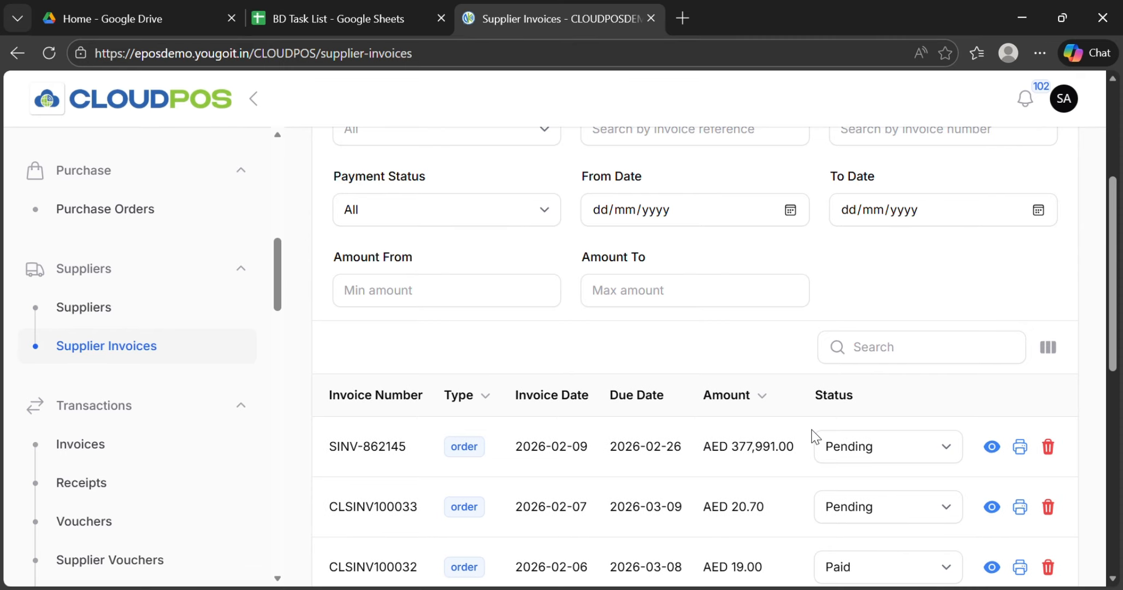
left_click(945, 446)
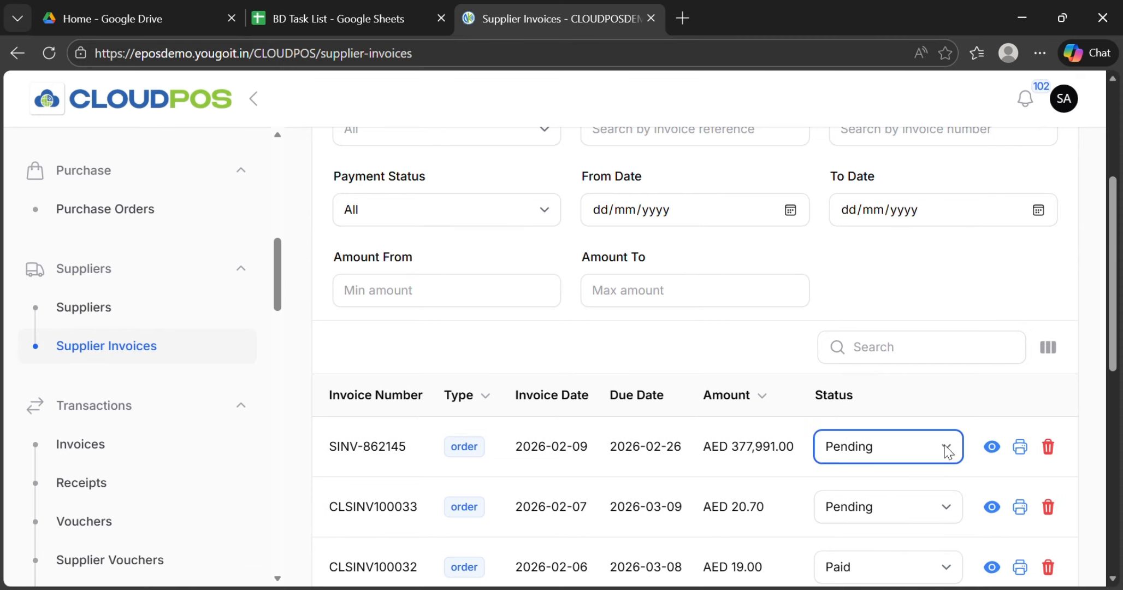
left_click(903, 503)
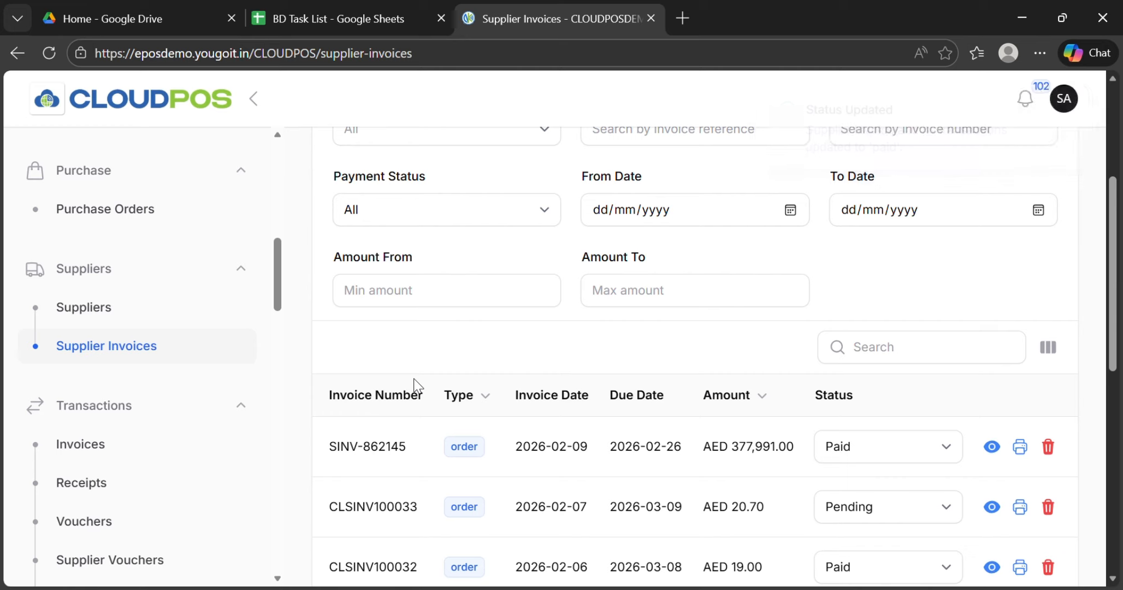
scroll(415, 385, "left", 3)
scroll(415, 385, "left", 3)
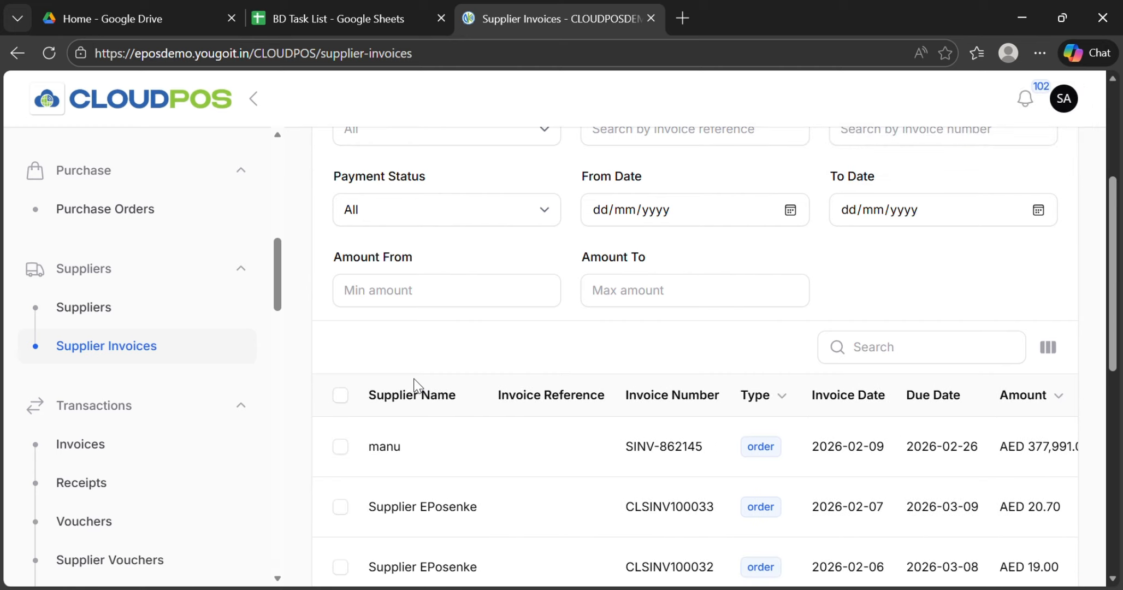